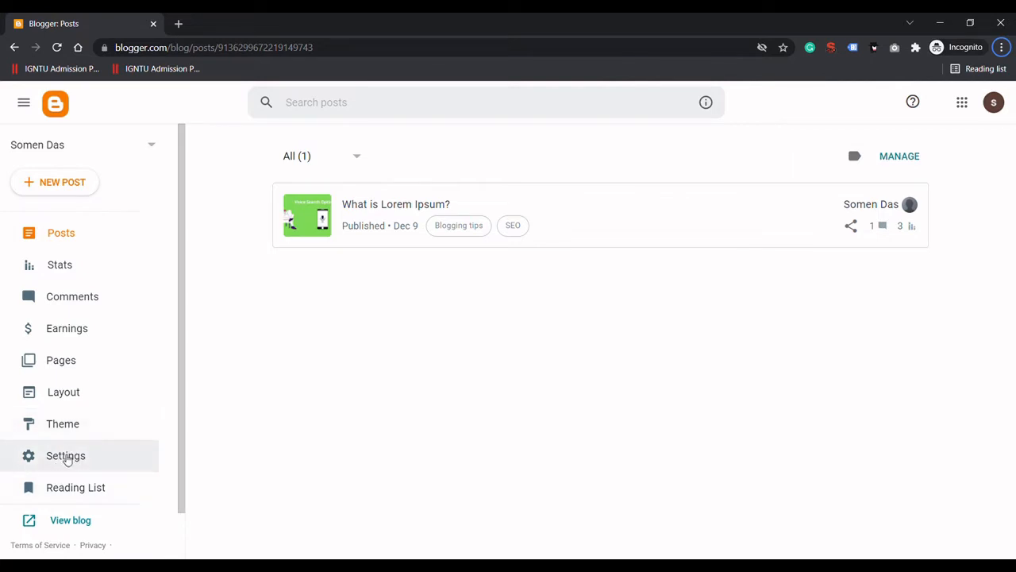
# - Set the blog description to "a small description" in the blog settings and save it
pyautogui.click(66, 457)
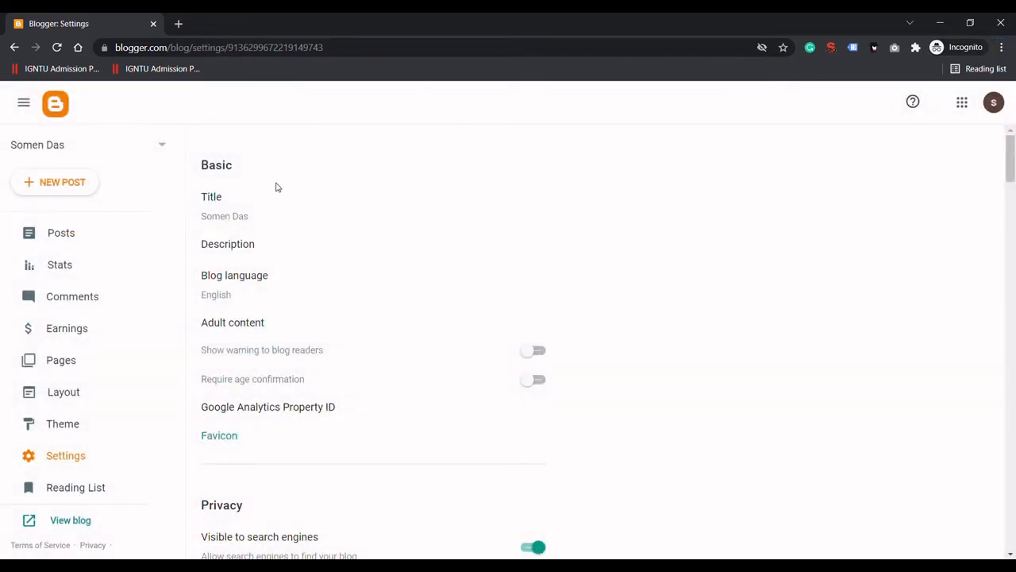
pyautogui.doubleClick(223, 249)
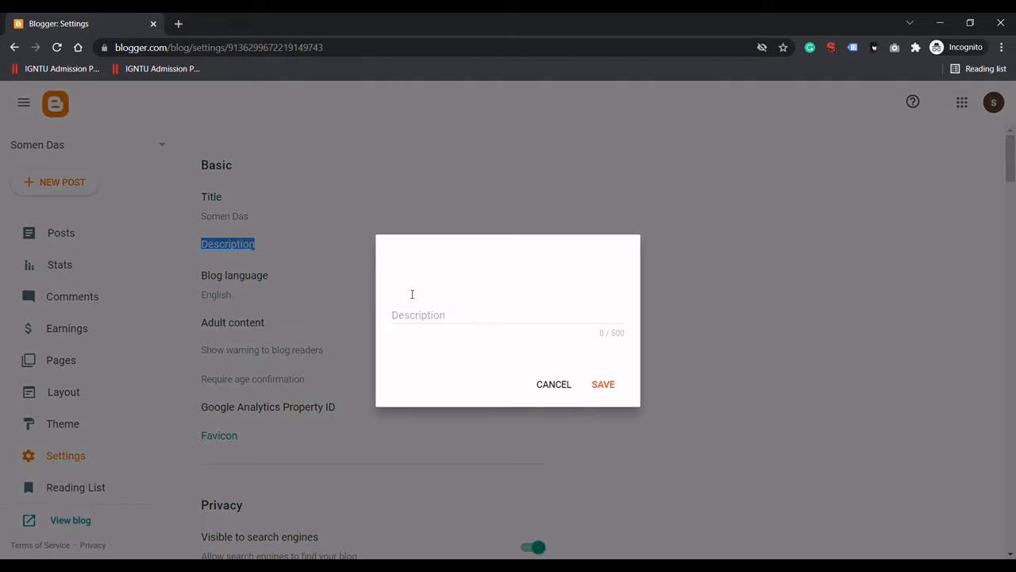
pyautogui.click(439, 312)
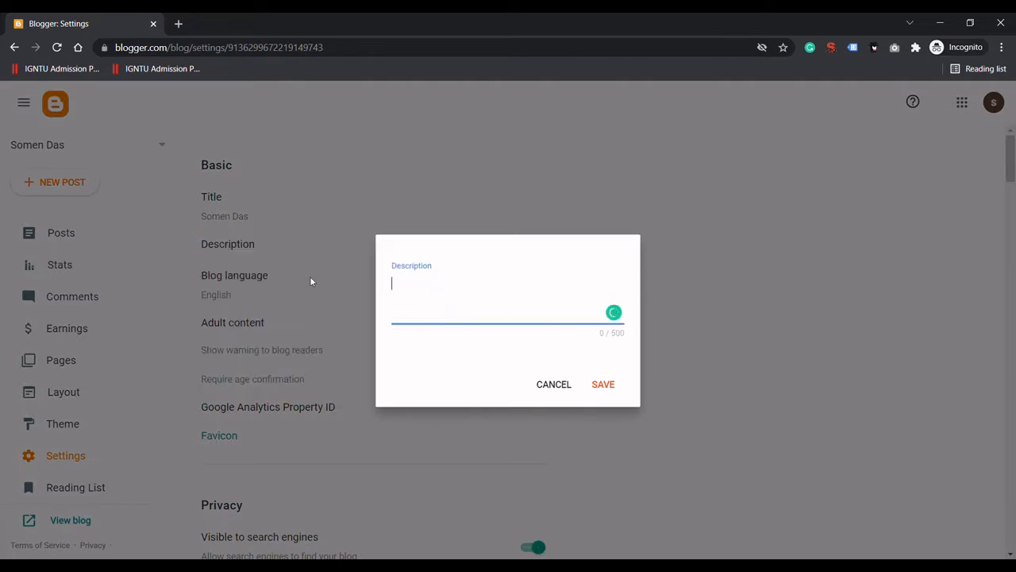
pyautogui.write('a small description')
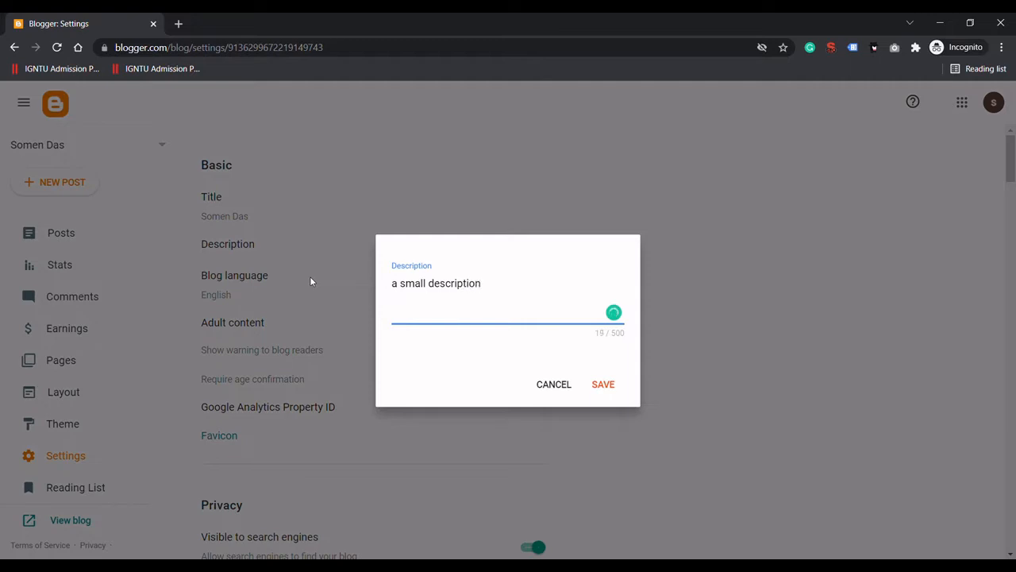
pyautogui.click(605, 388)
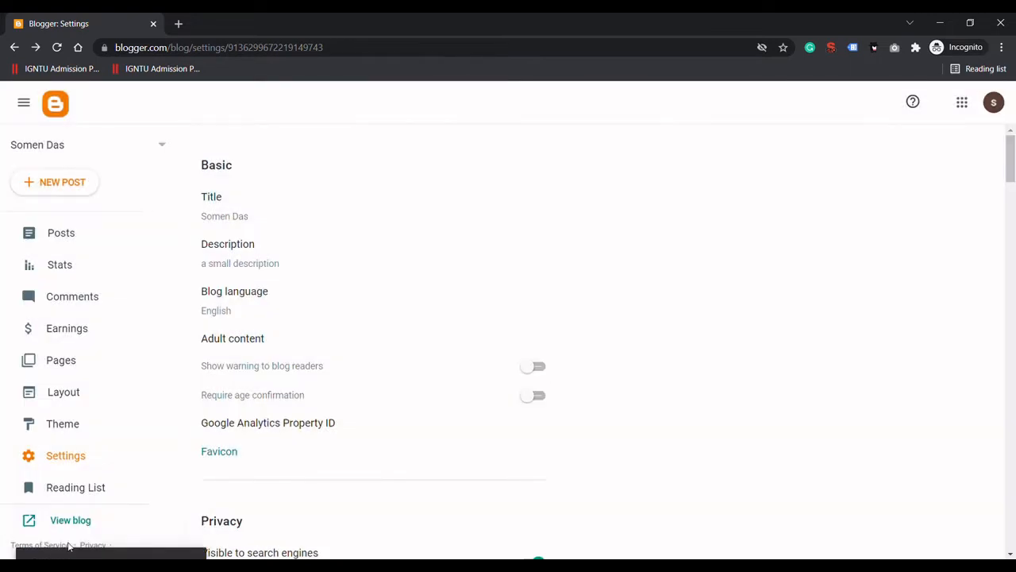
# - View the published blog to check the title and description in its header, and return to the settings
pyautogui.click(70, 529)
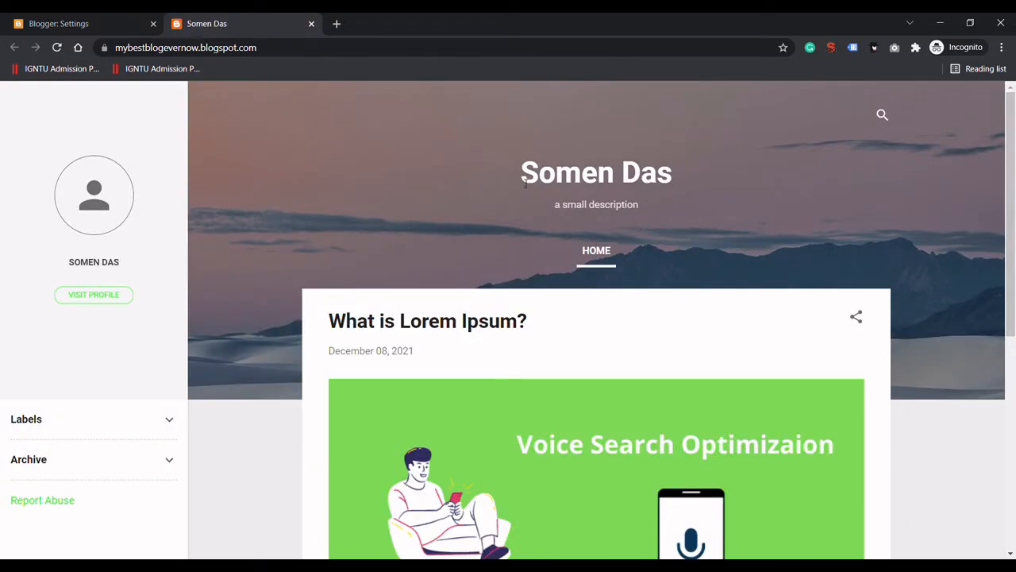
pyautogui.moveTo(520, 182); pyautogui.dragTo(704, 168)
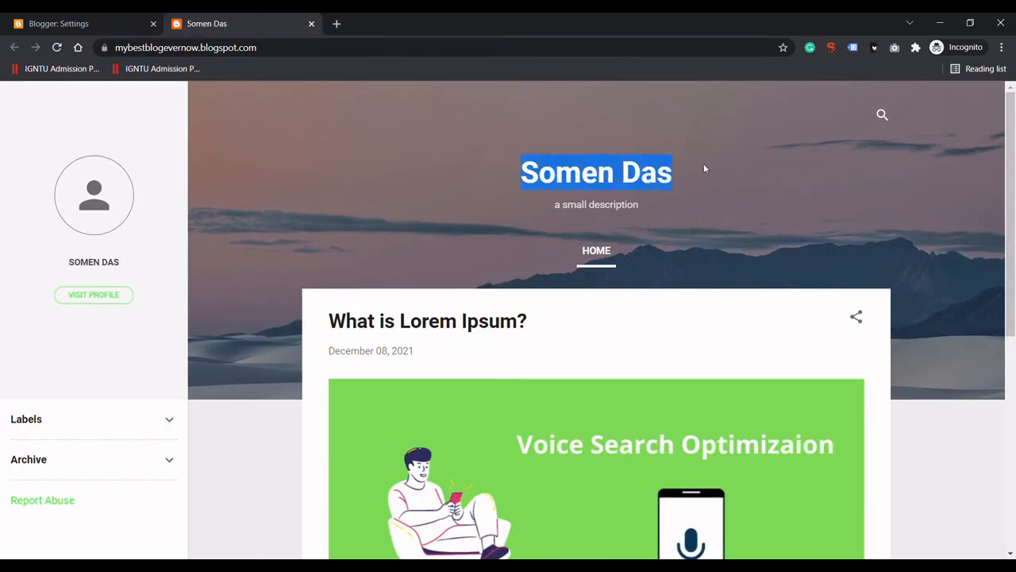
pyautogui.click(544, 207)
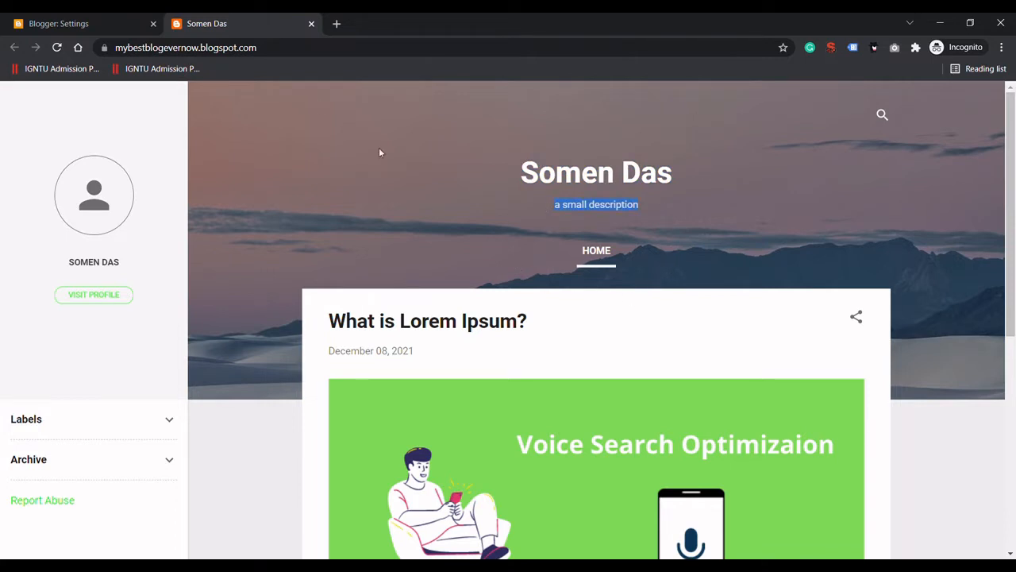
pyautogui.click(114, 25)
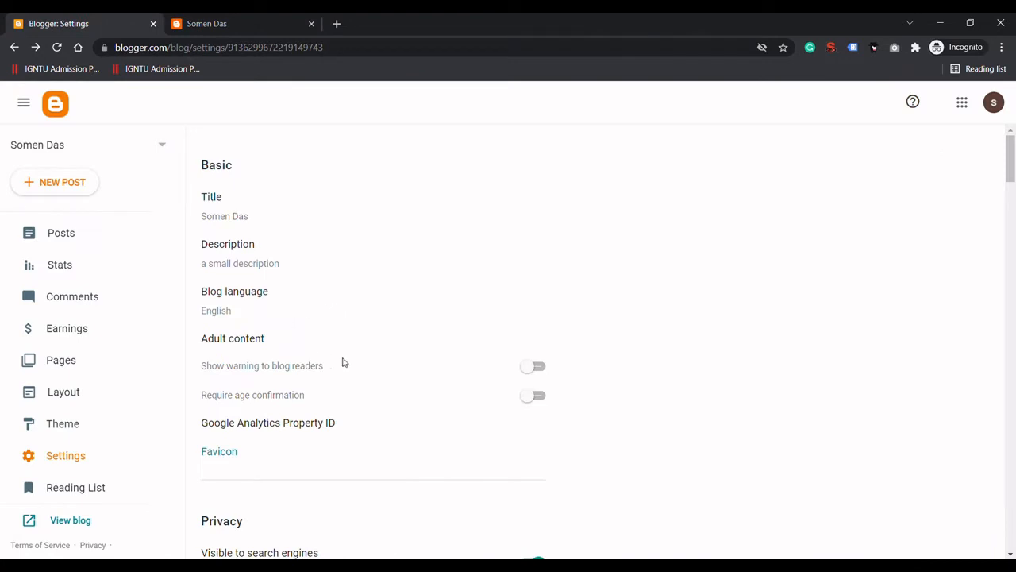
# - Examine the available blog languages and the entry field for the Google Analytics Property ID
pyautogui.click(232, 313)
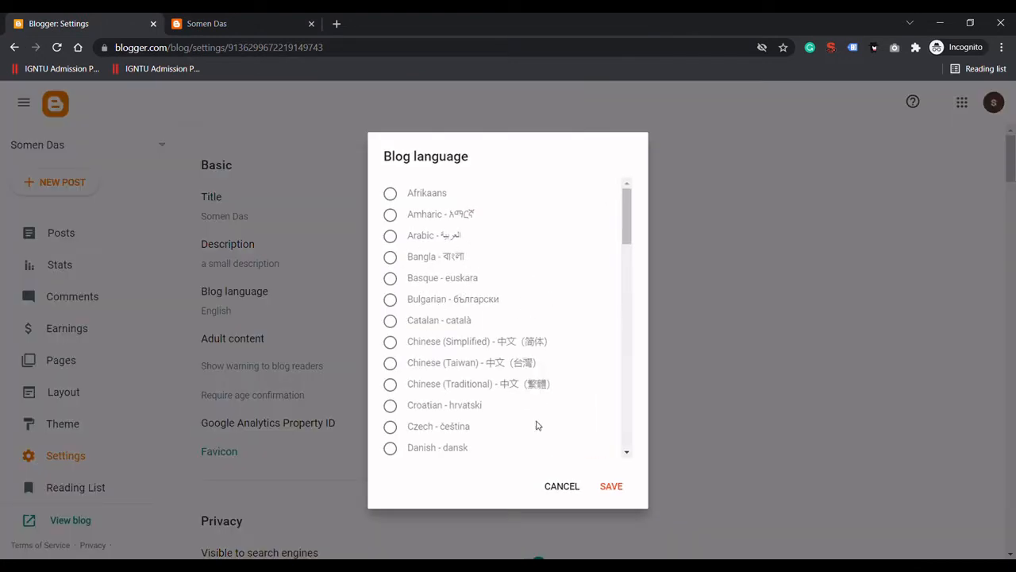
pyautogui.click(567, 489)
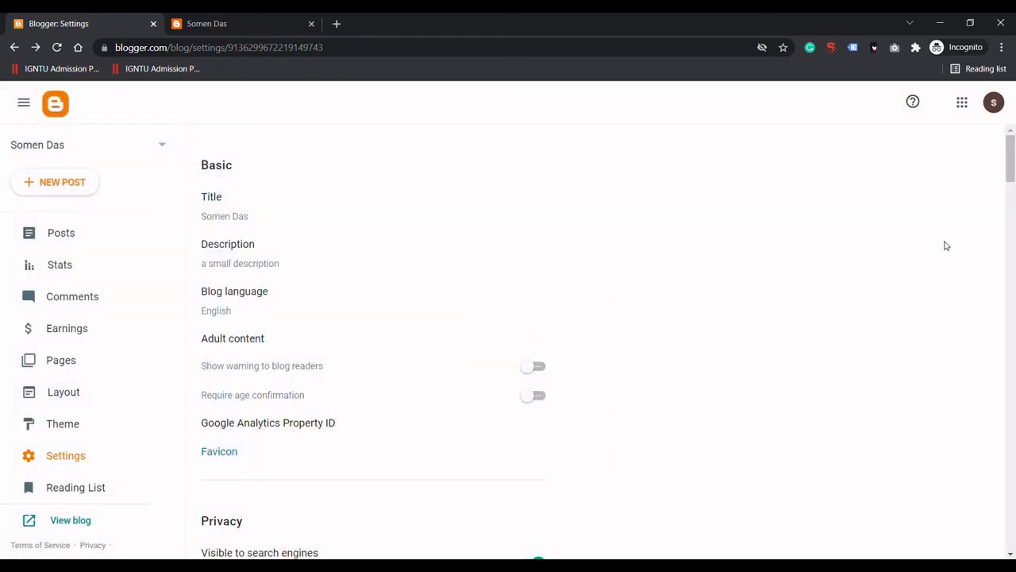
pyautogui.moveTo(1012, 148); pyautogui.dragTo(1014, 165)
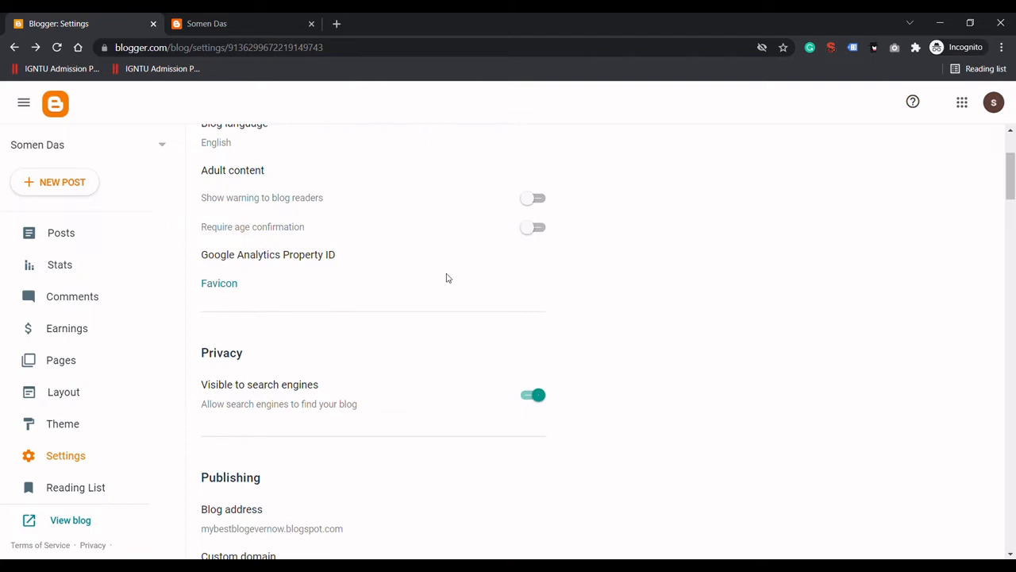
pyautogui.click(292, 257)
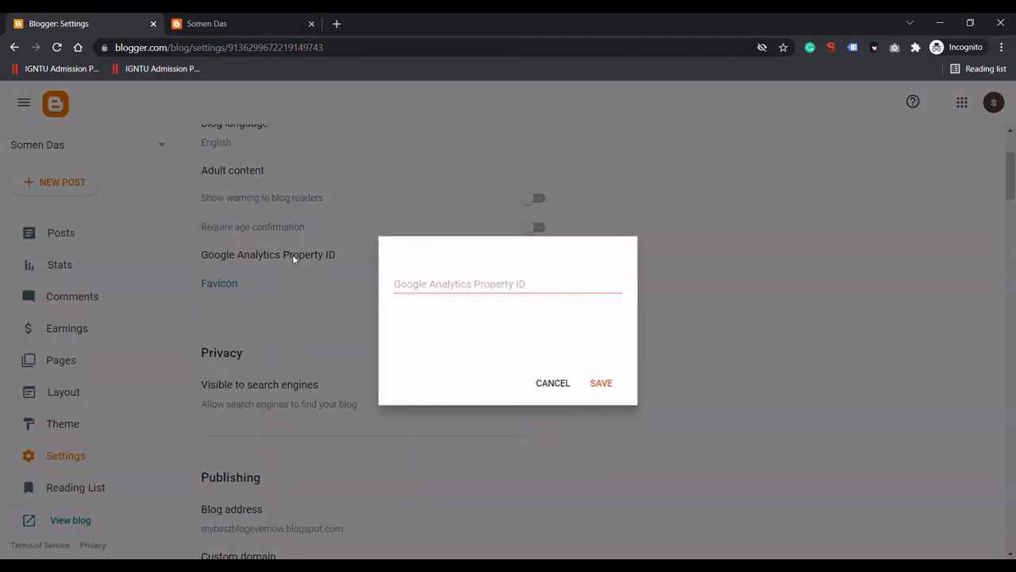
pyautogui.click(604, 385)
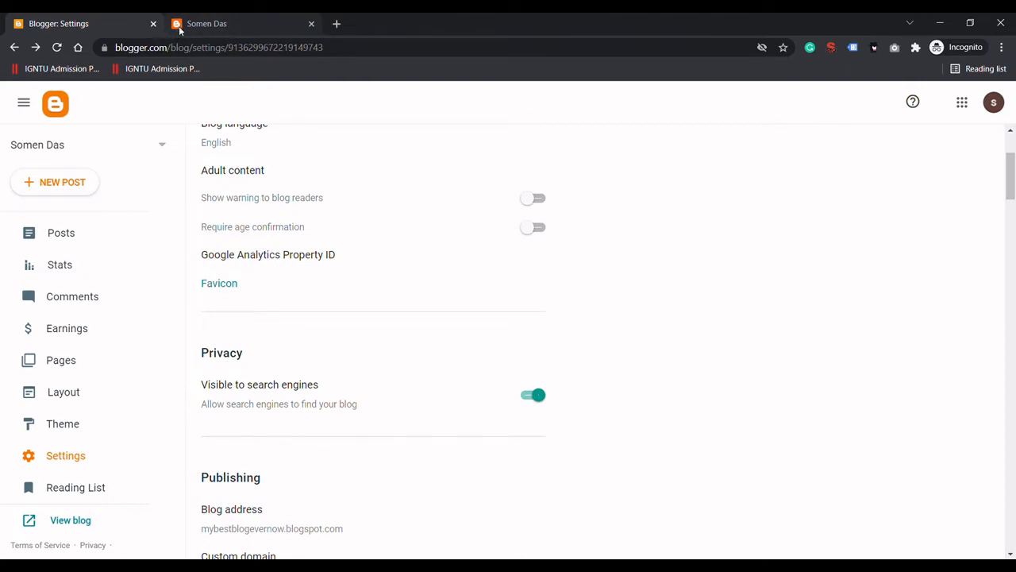
# - Examine the favicon upload page and the privacy and publishing options in the blog settings
pyautogui.click(212, 287)
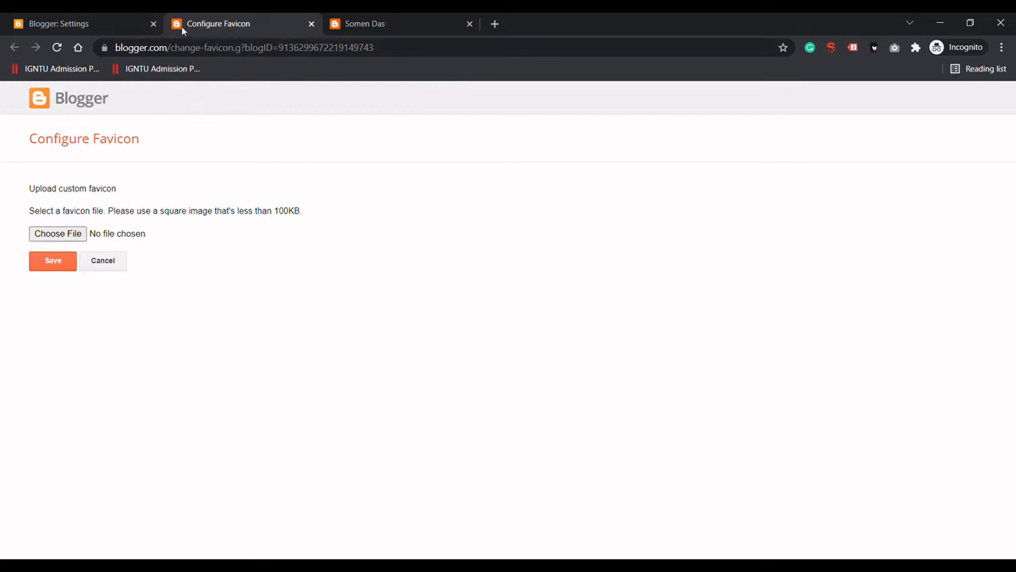
pyautogui.click(311, 24)
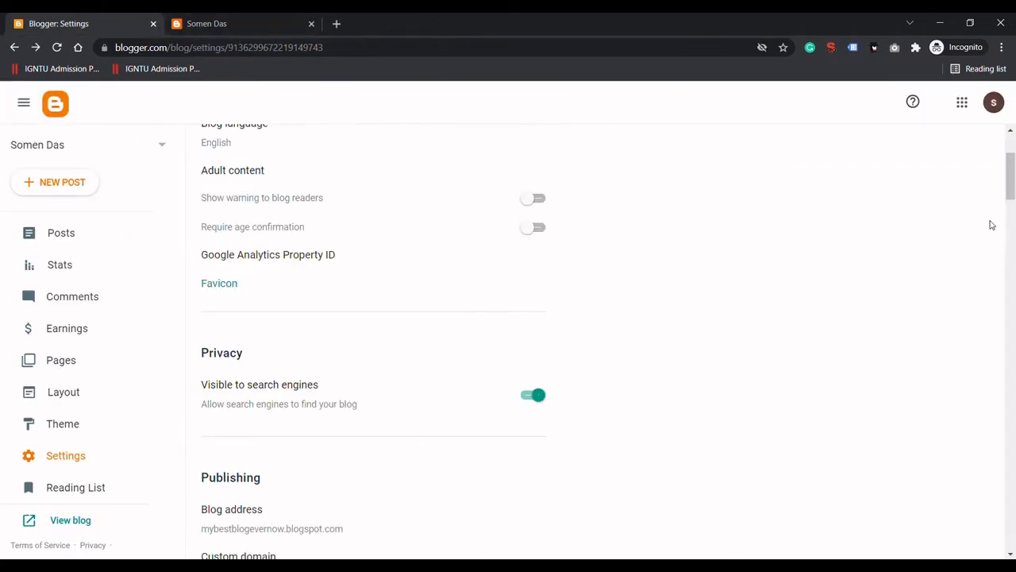
pyautogui.moveTo(1009, 161); pyautogui.dragTo(1012, 205)
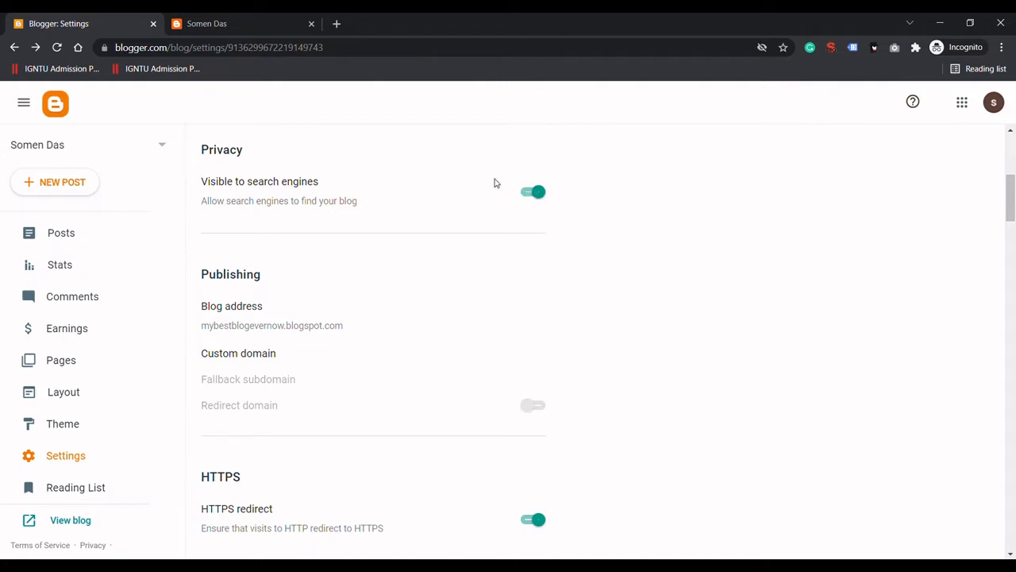
pyautogui.moveTo(1012, 195); pyautogui.dragTo(1014, 205)
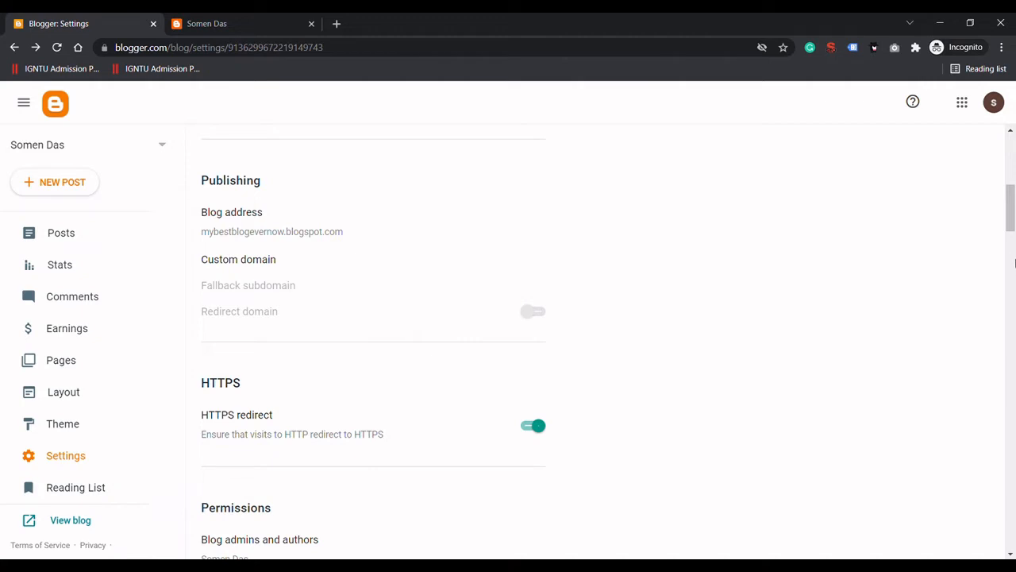
pyautogui.scroll(-3, 1010, 235)
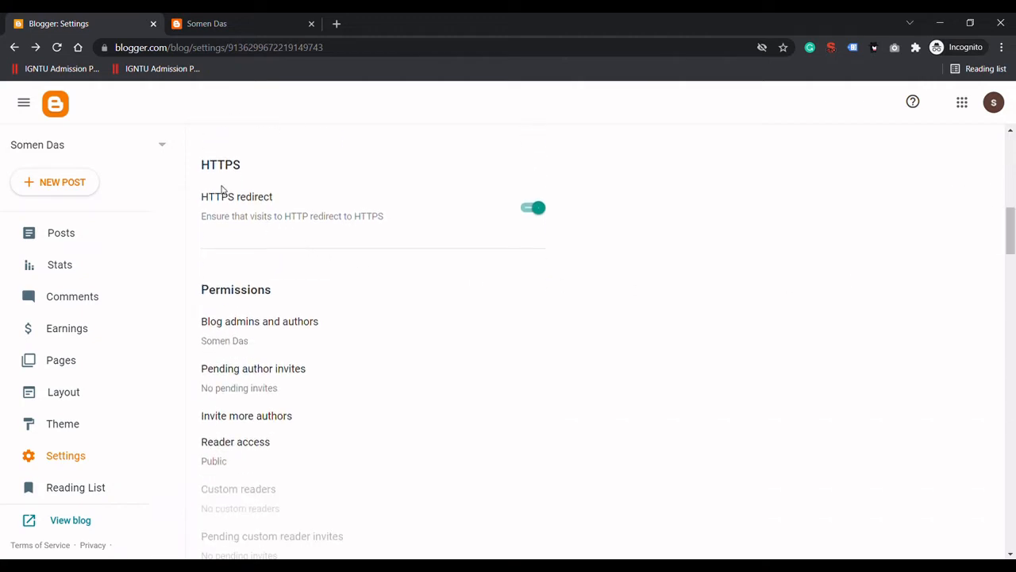
# - Test the HTTPS redirect by loading the settings page's address with http instead of https and inspecting the resulting address
pyautogui.doubleClick(142, 50)
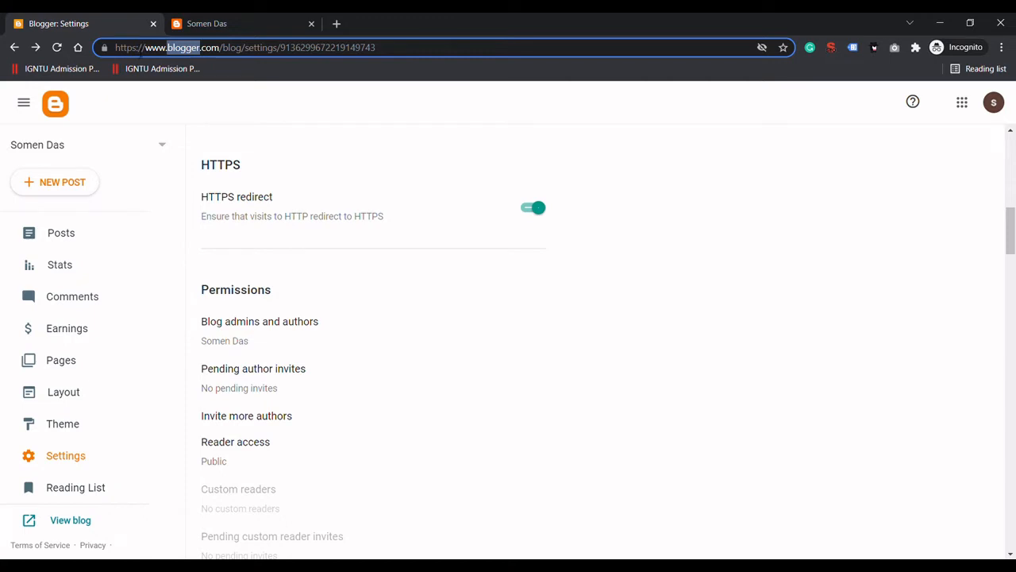
pyautogui.click(140, 47)
pyautogui.press('BackSpace')
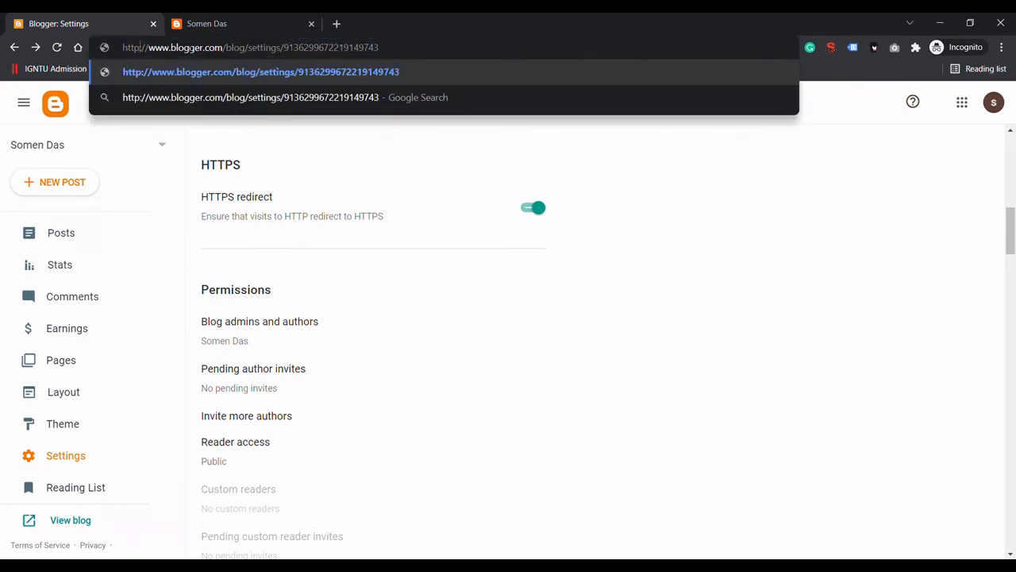
pyautogui.press('Return')
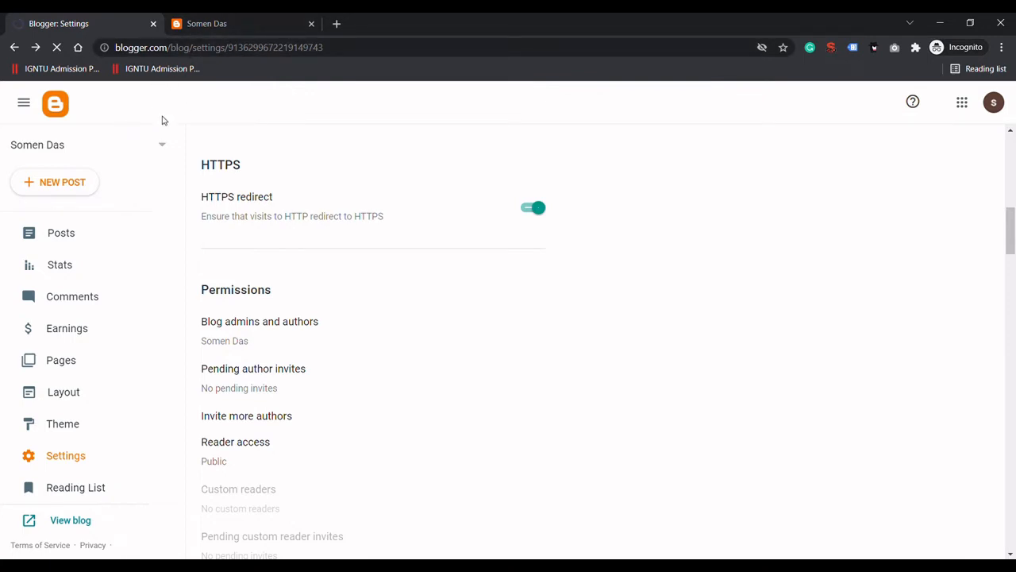
pyautogui.doubleClick(127, 48)
pyautogui.click(133, 48)
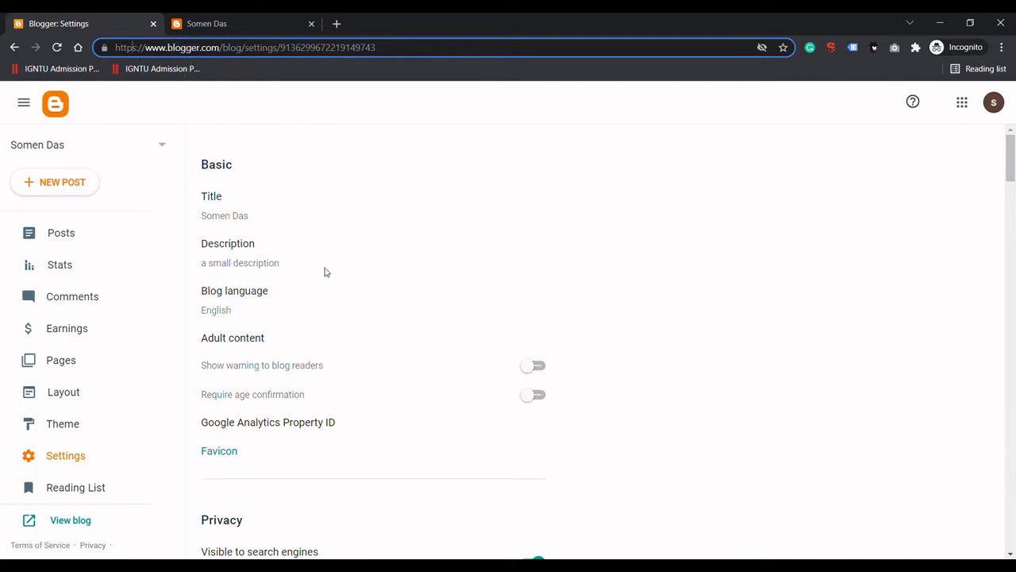
pyautogui.click(654, 292)
# - Compare the published blog's main page with the setting for the maximum number of posts shown on it
pyautogui.moveTo(1014, 171); pyautogui.dragTo(1015, 258)
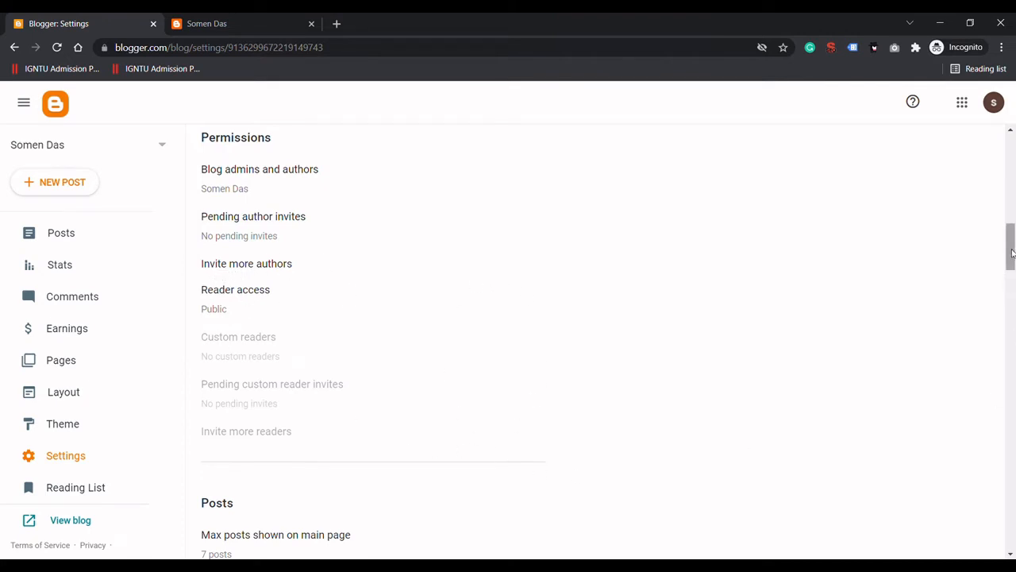
pyautogui.moveTo(1011, 252); pyautogui.dragTo(1013, 288)
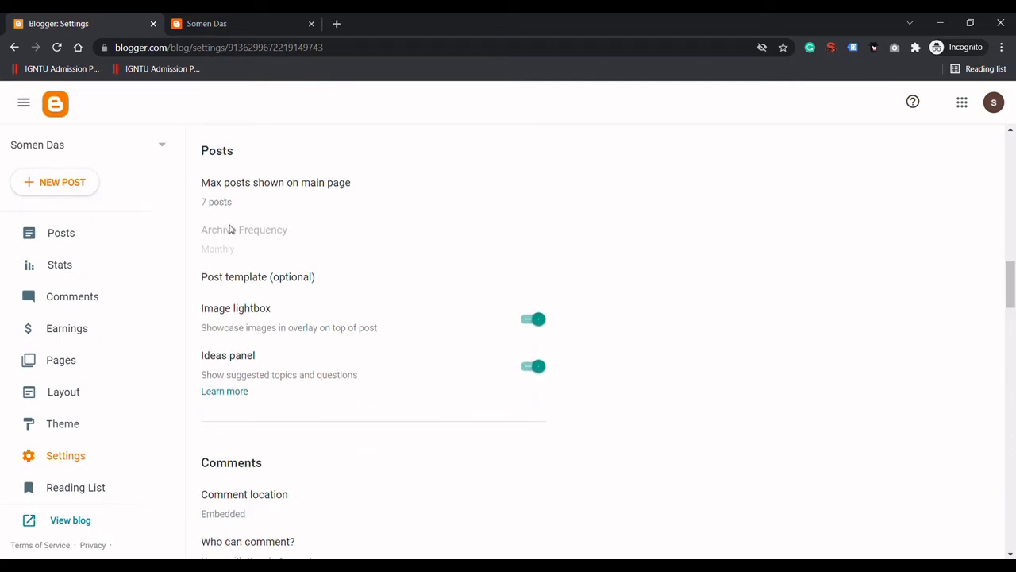
pyautogui.click(208, 23)
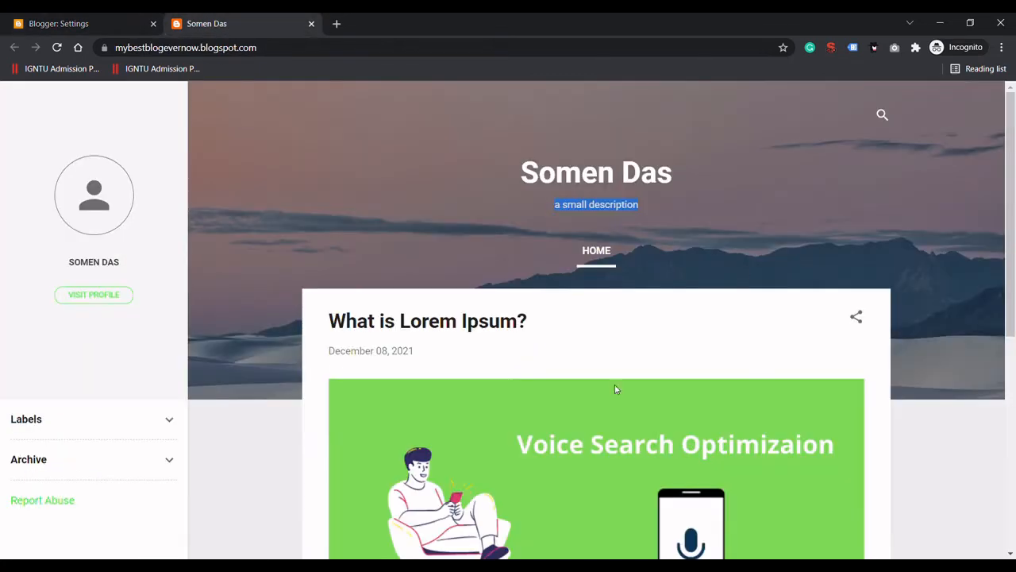
pyautogui.moveTo(1010, 191); pyautogui.dragTo(1010, 225)
pyautogui.click(71, 21)
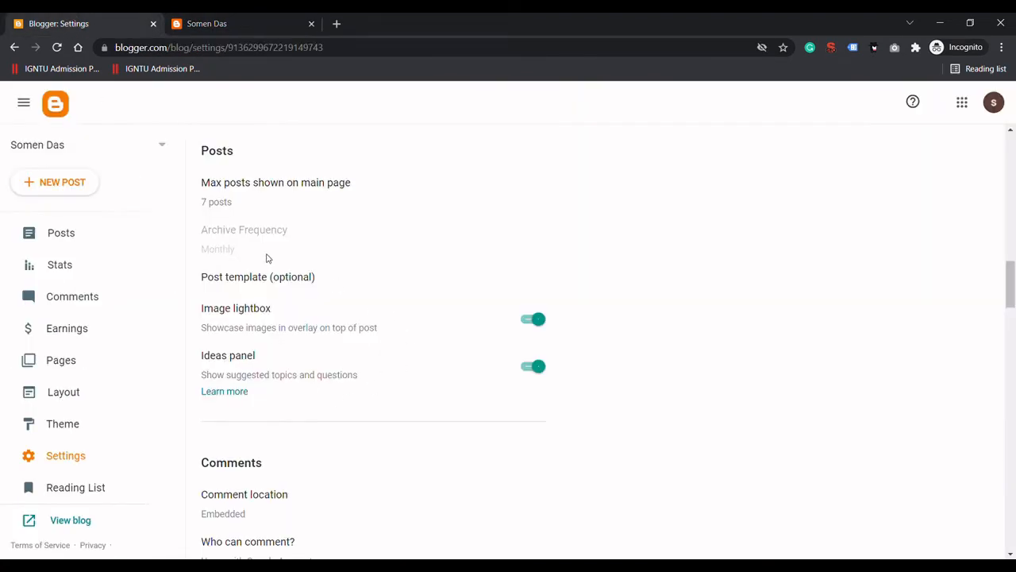
pyautogui.click(213, 203)
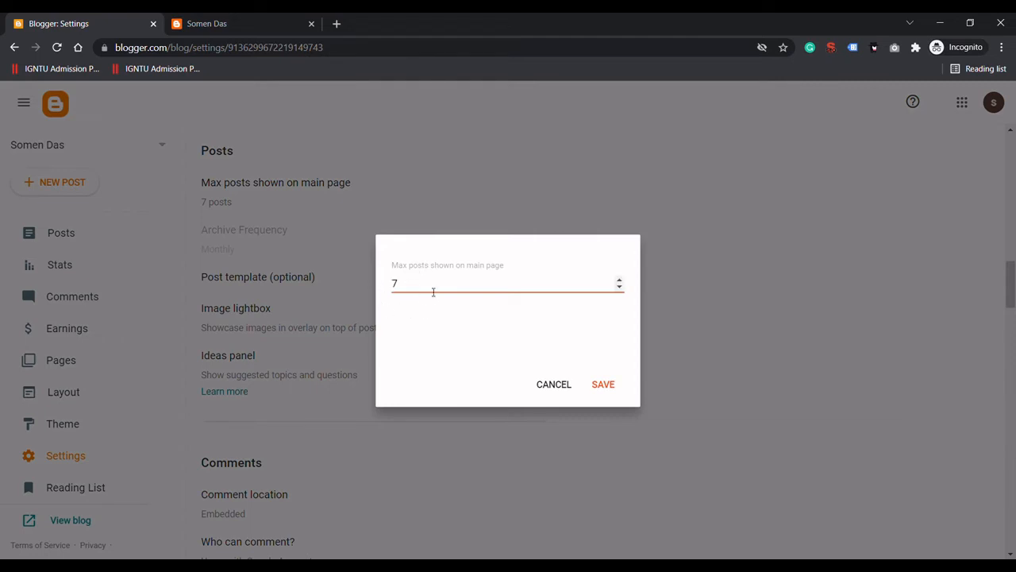
pyautogui.click(557, 387)
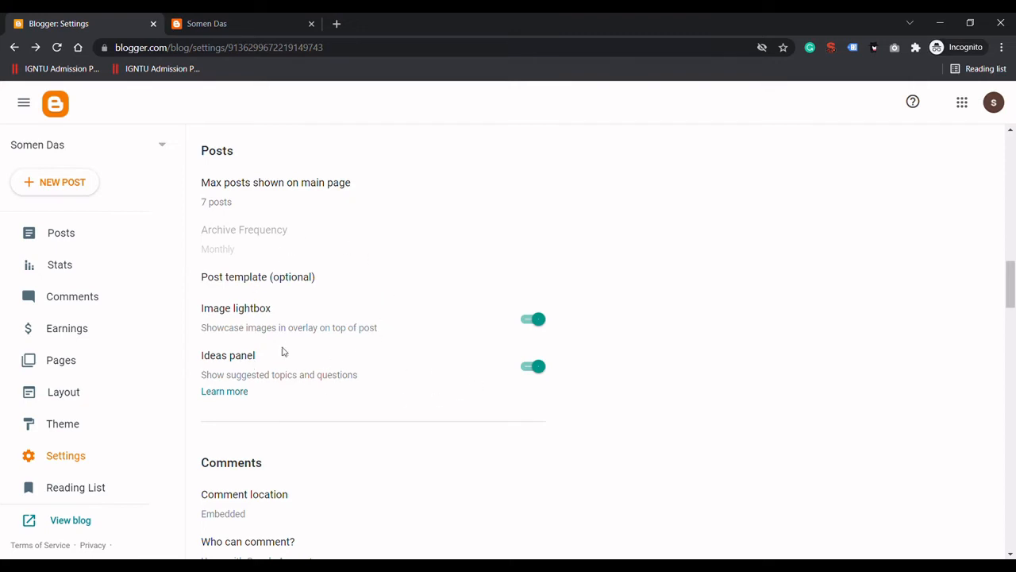
# - Open the post "What is Lorem Ipsum?" in the editor to examine its content and post settings, and return to the posts list
pyautogui.click(197, 18)
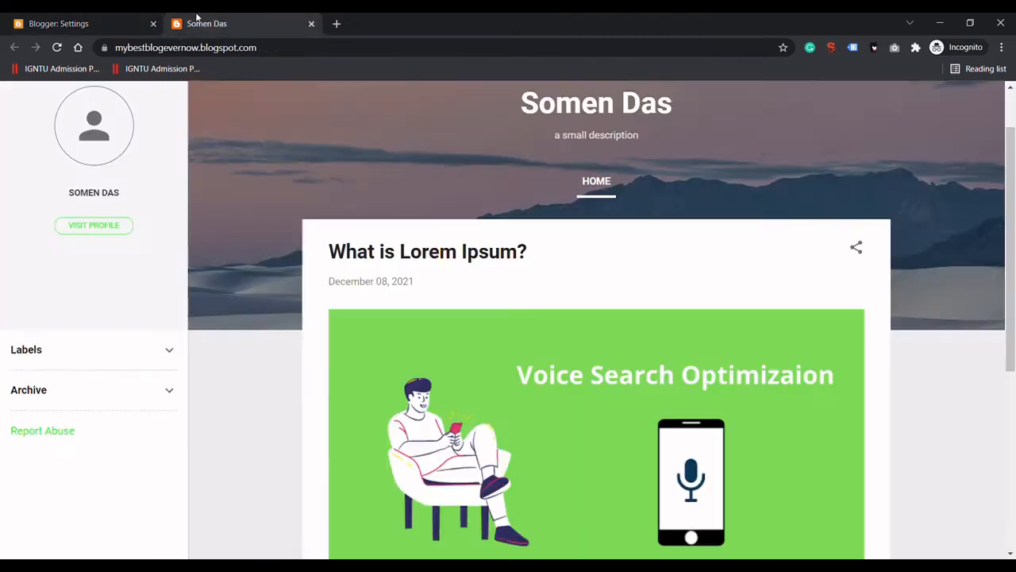
pyautogui.click(125, 17)
pyautogui.click(64, 235)
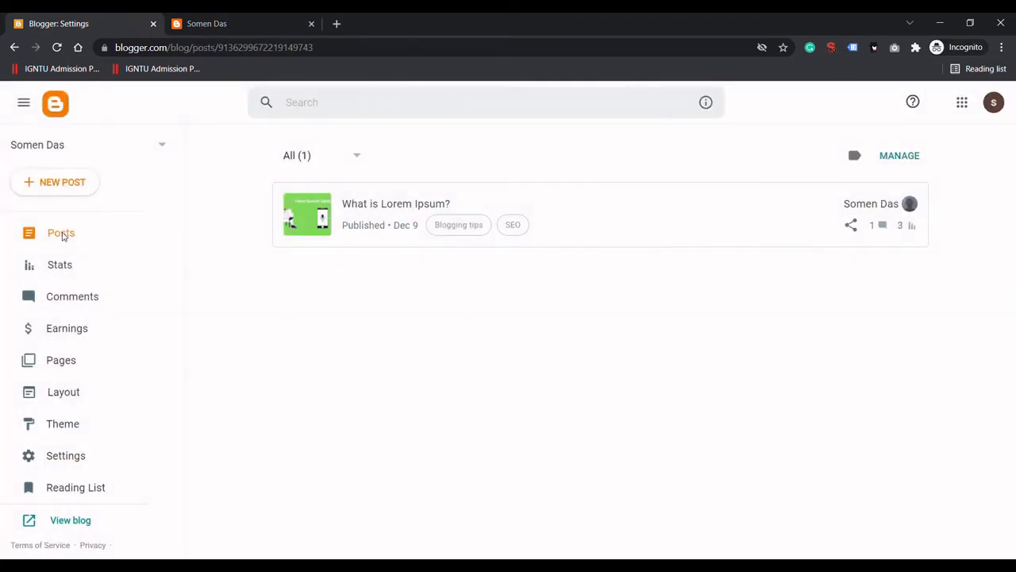
pyautogui.click(380, 206)
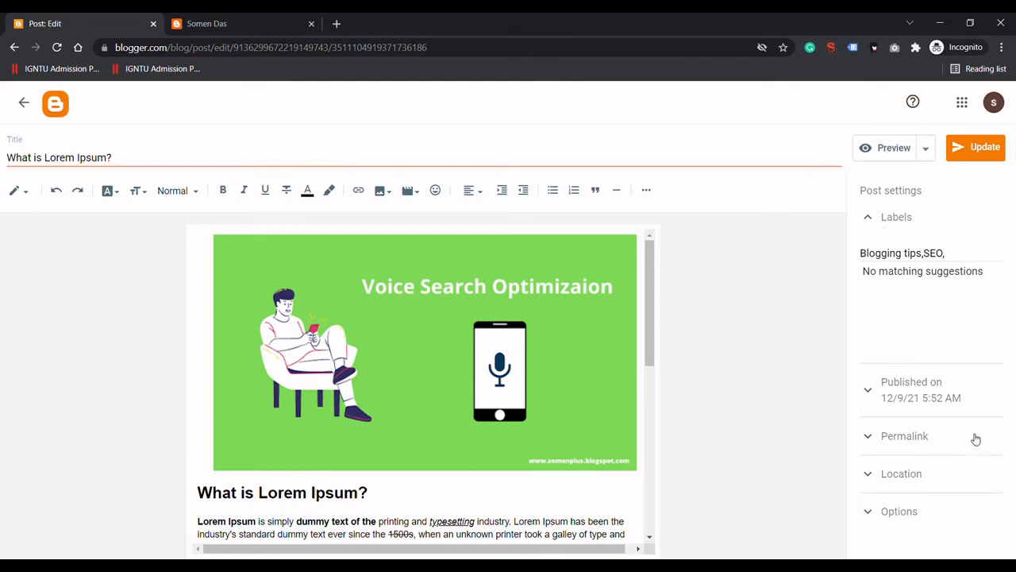
pyautogui.click(27, 106)
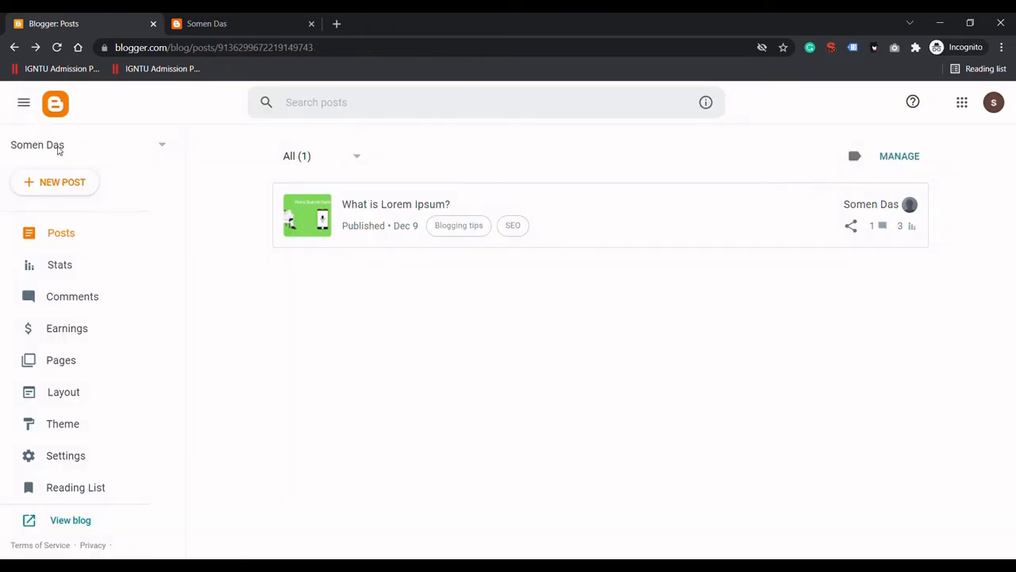
# - Return to the blog settings and examine the choices for comment location and who can comment, leaving both dialogs without saving
pyautogui.click(72, 456)
pyautogui.moveTo(1014, 161); pyautogui.dragTo(1014, 298)
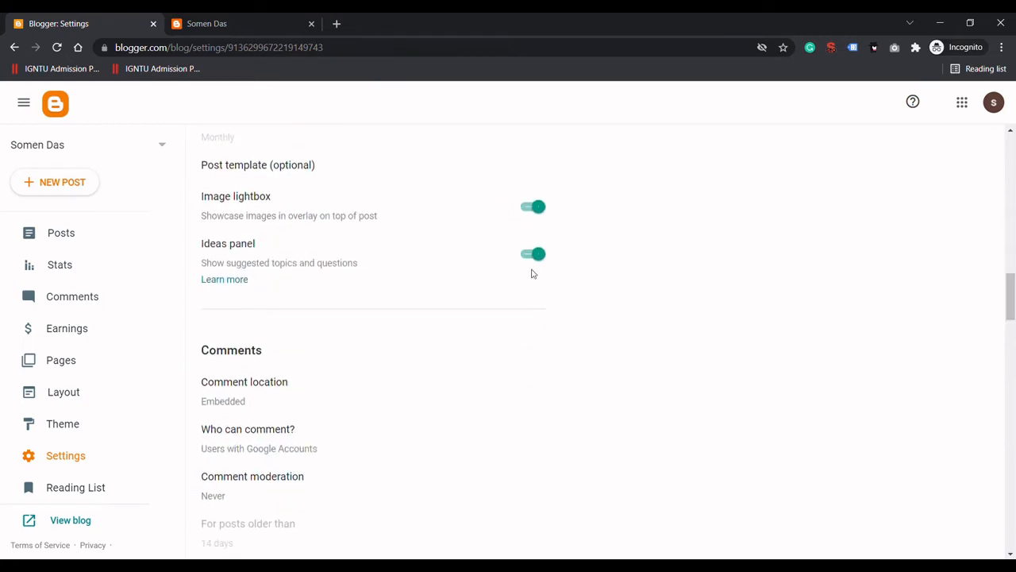
pyautogui.moveTo(1014, 298); pyautogui.dragTo(1014, 317)
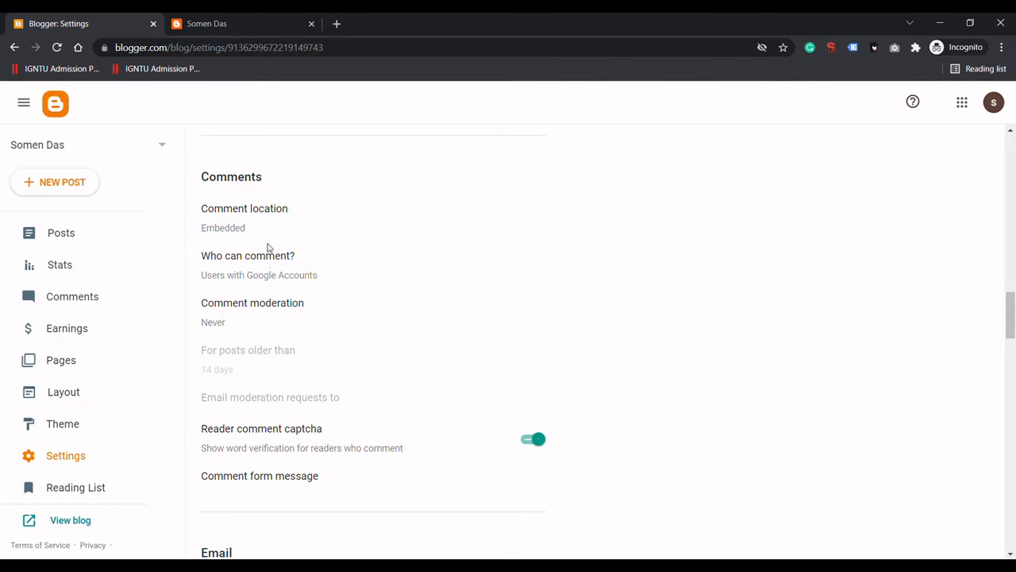
pyautogui.click(232, 226)
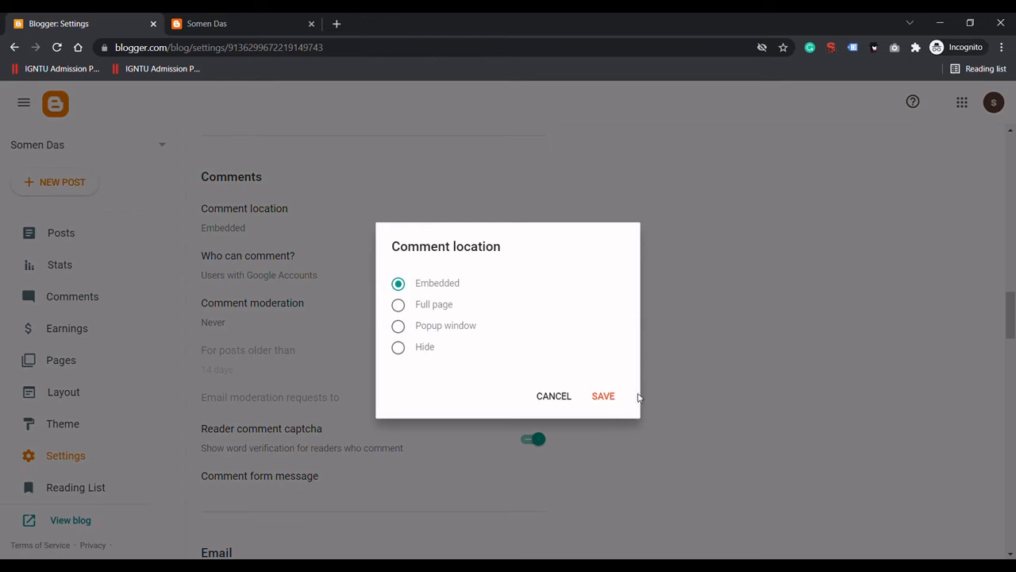
pyautogui.click(554, 397)
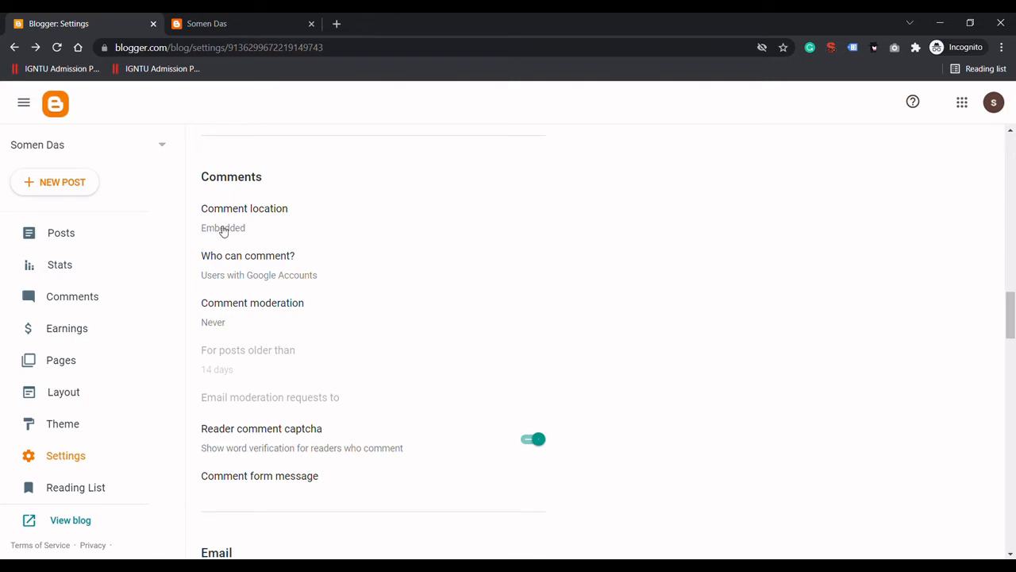
pyautogui.click(233, 273)
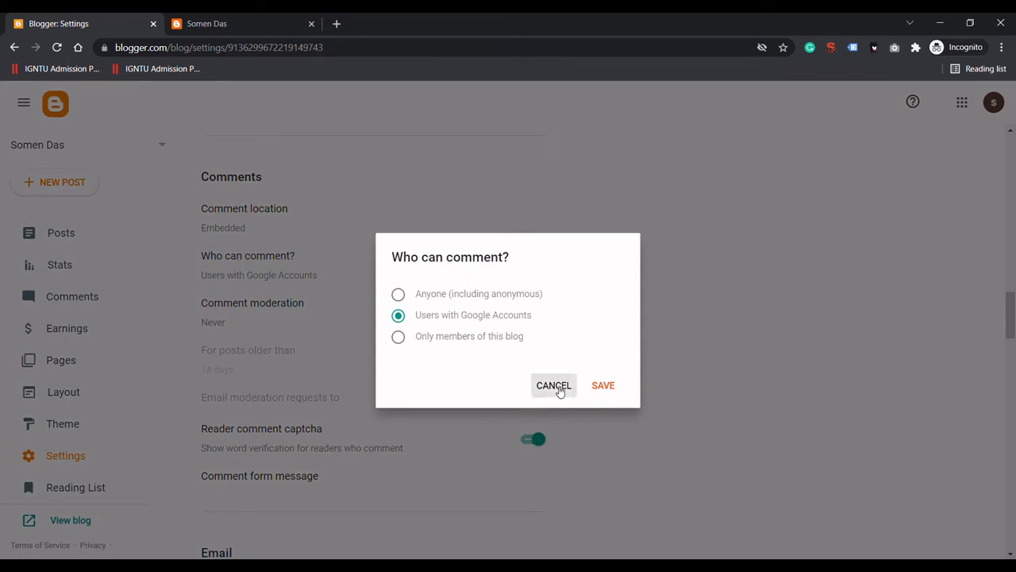
pyautogui.click(554, 386)
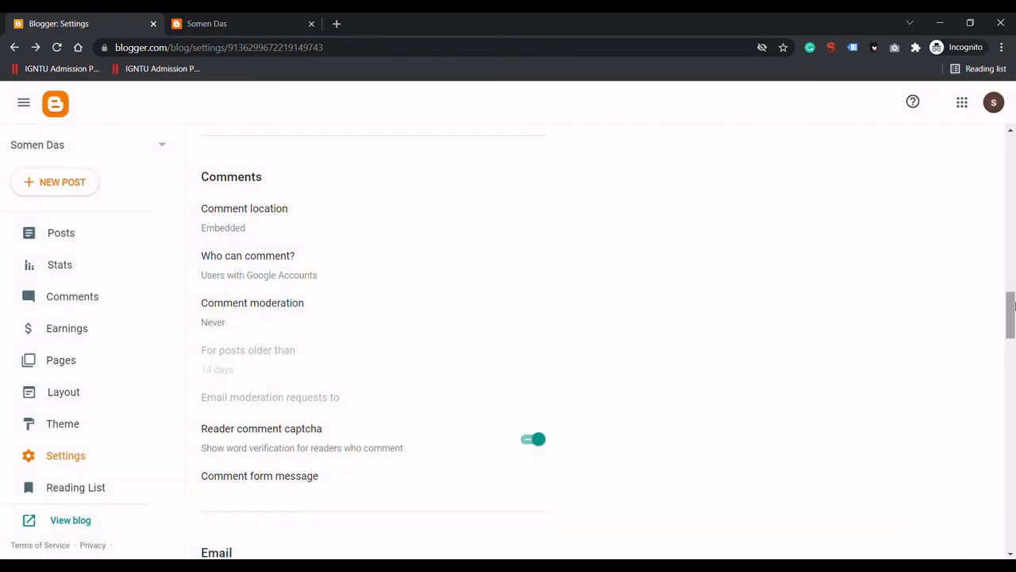
# - Review the email settings and save the date header format as "Saturday, December 11, 2021" in the formatting section
pyautogui.moveTo(1012, 305); pyautogui.dragTo(1011, 339)
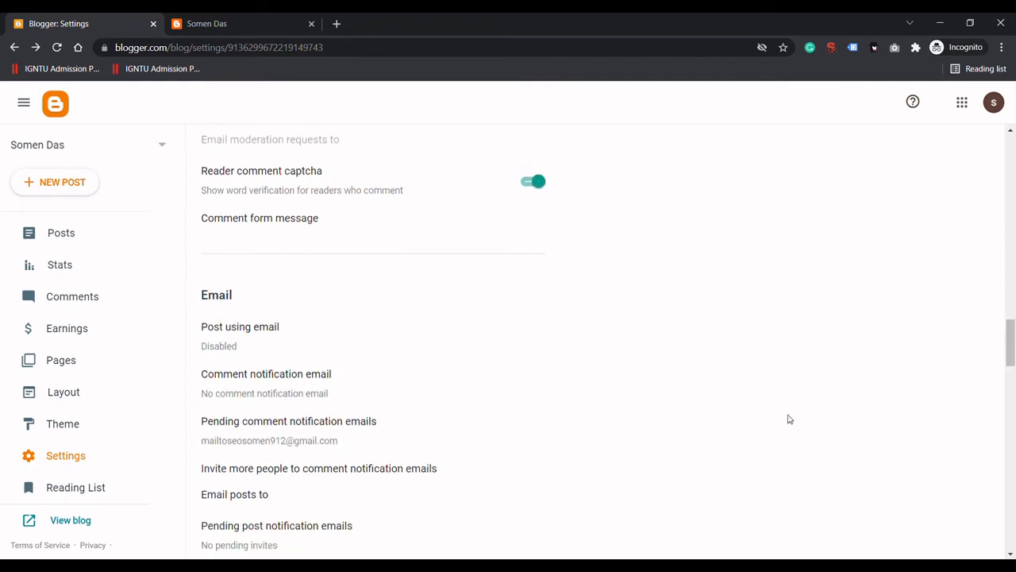
pyautogui.moveTo(1012, 339)
pyautogui.mouseDown()
pyautogui.moveTo(1014, 358)
pyautogui.moveTo(1015, 347)
pyautogui.mouseUp()
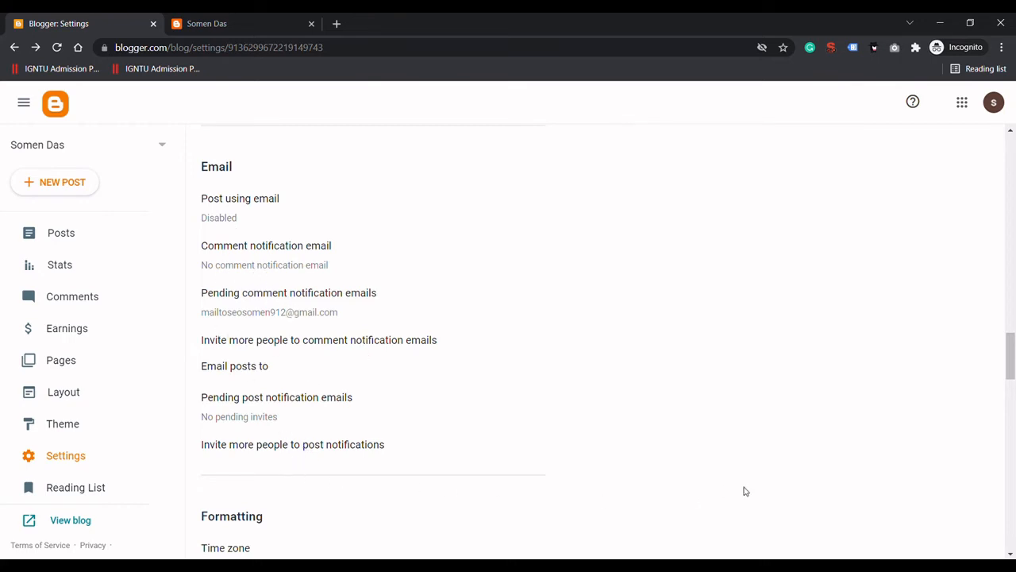
pyautogui.moveTo(1013, 357); pyautogui.dragTo(1011, 398)
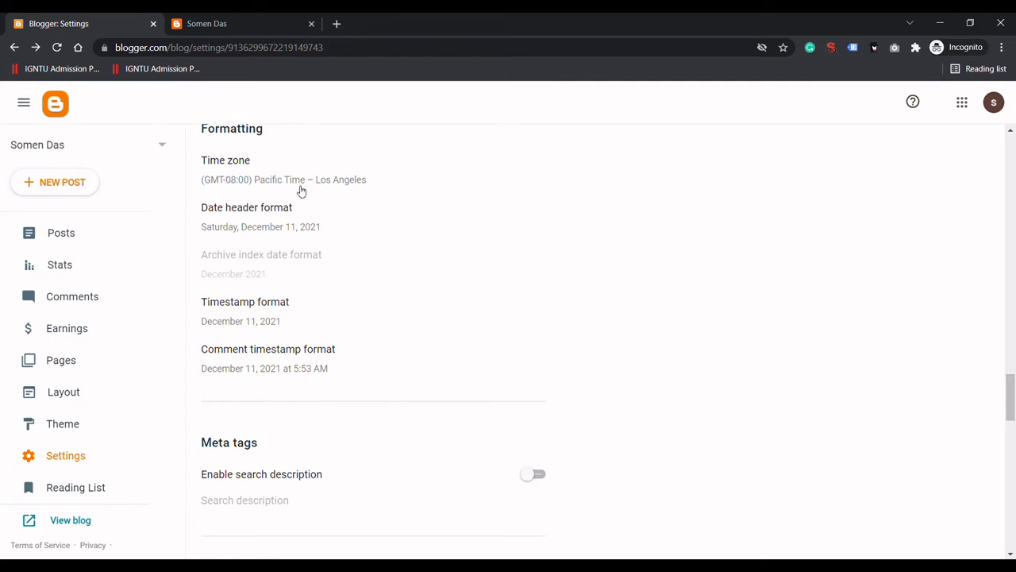
pyautogui.click(215, 230)
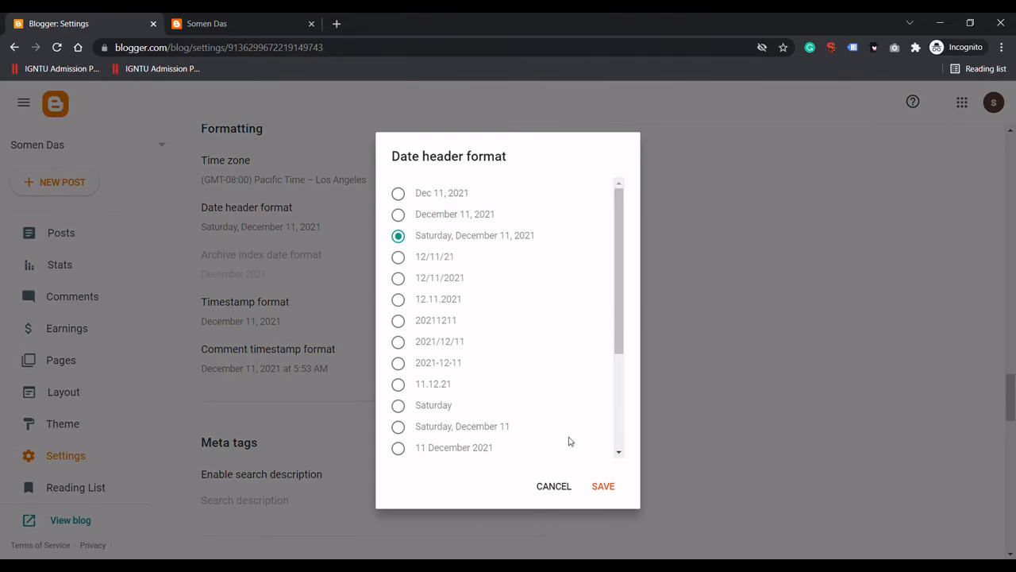
pyautogui.click(602, 491)
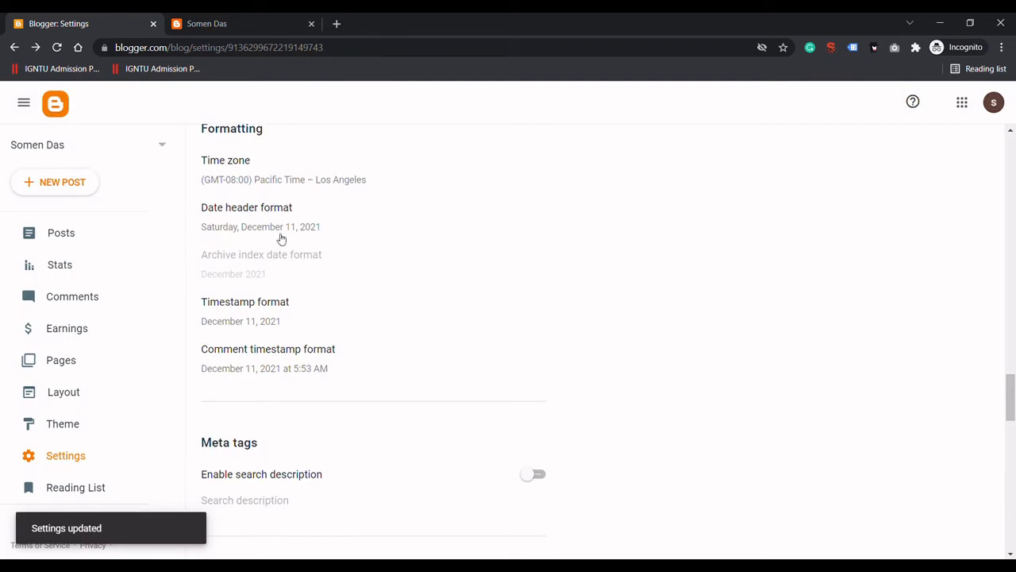
# - Expand the archive on the published blog to inspect its date format, and return to the blog settings
pyautogui.click(193, 23)
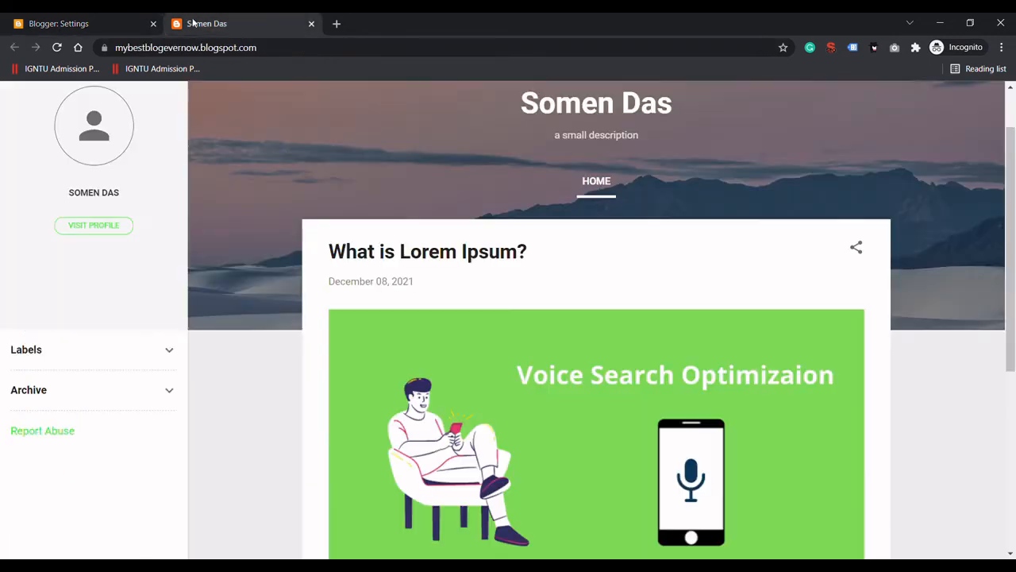
pyautogui.click(52, 389)
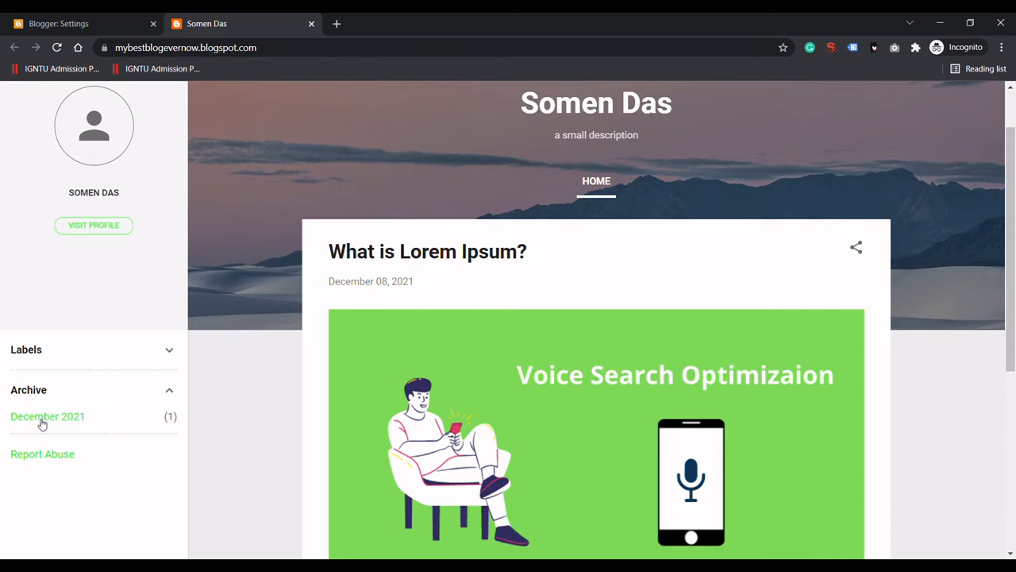
pyautogui.click(106, 26)
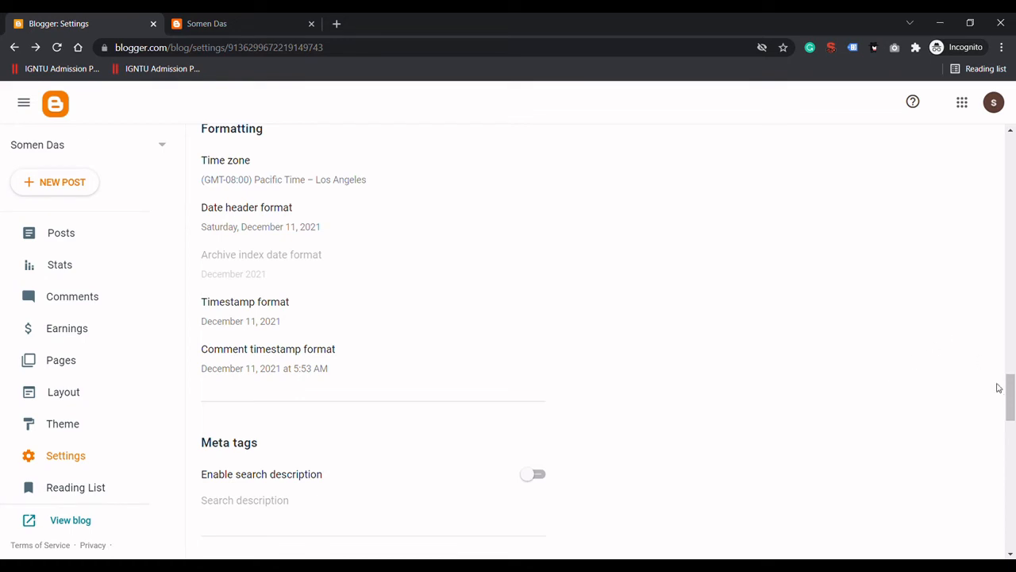
# - Enable the search description under the meta tags and save it as "Description for meta tags"
pyautogui.moveTo(1010, 388); pyautogui.dragTo(1012, 413)
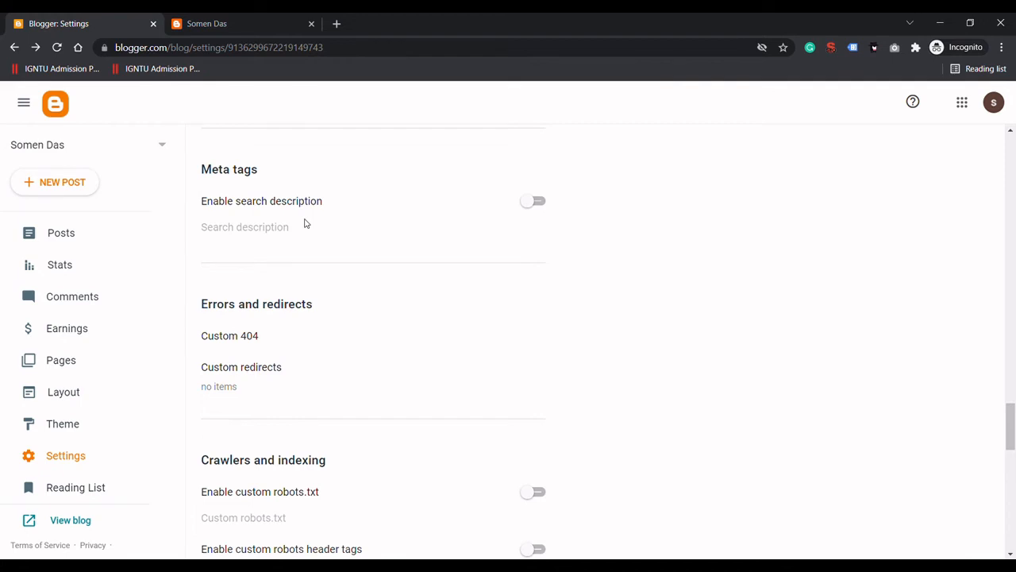
pyautogui.click(536, 202)
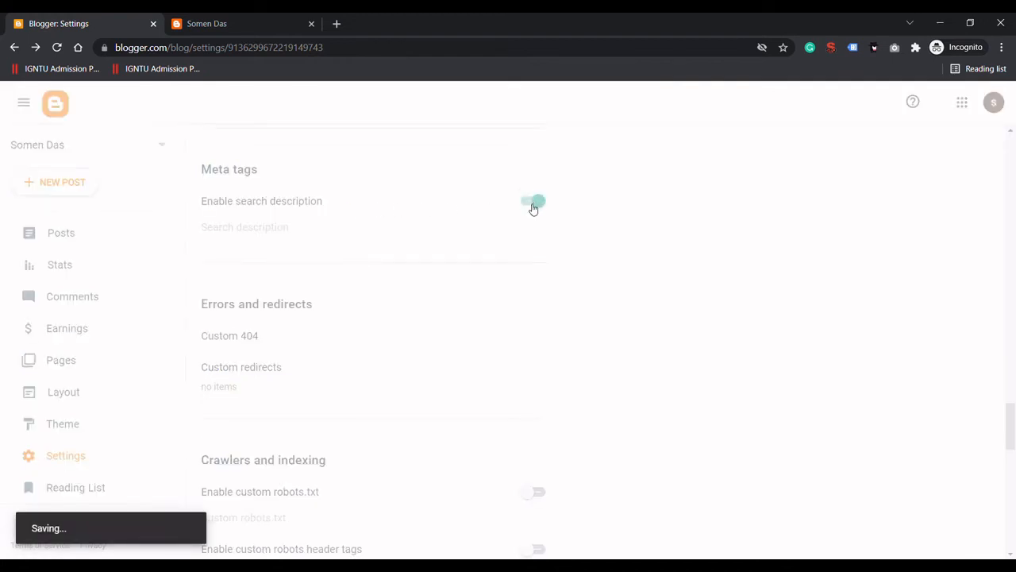
pyautogui.click(238, 229)
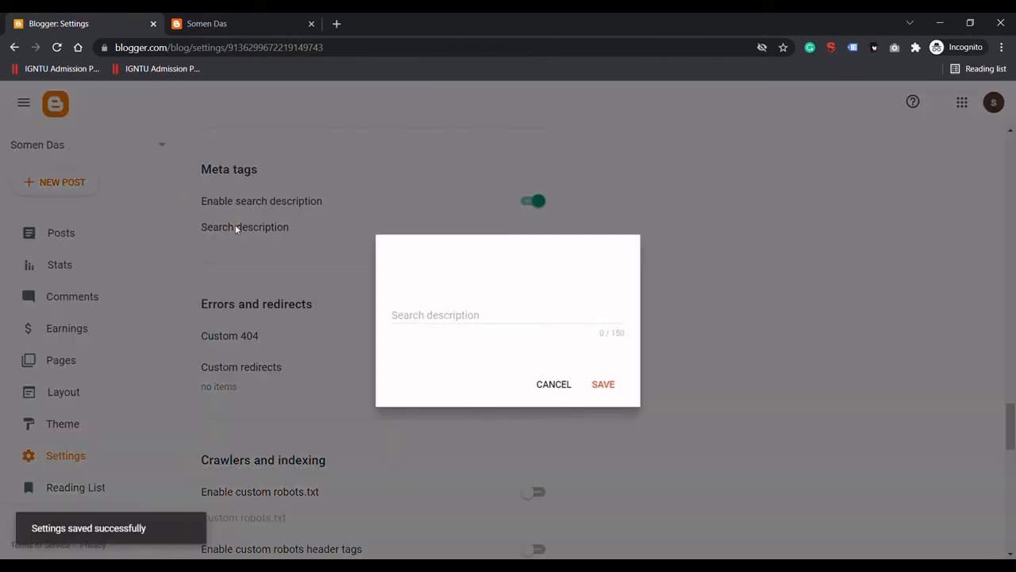
pyautogui.click(464, 316)
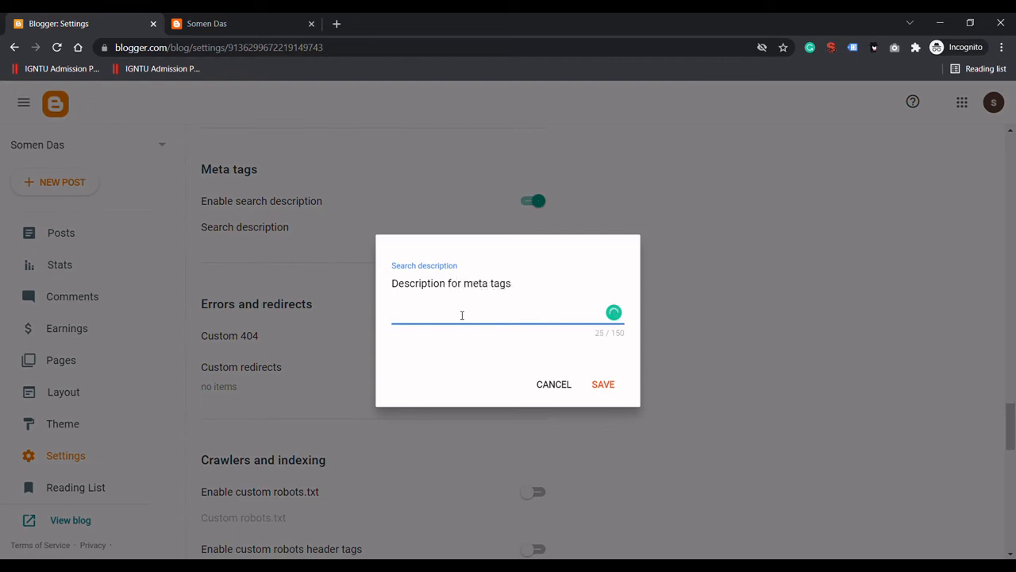
pyautogui.click(609, 386)
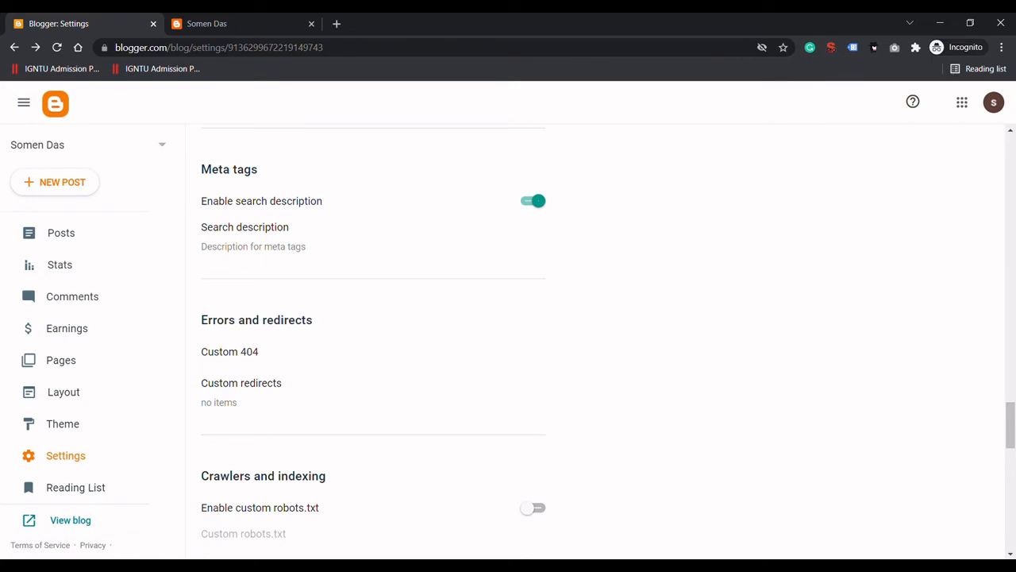
# - Search Google for "code somenplus" in a new tab, examine the descriptions under the first two results, and return to the blog settings
pyautogui.click(337, 25)
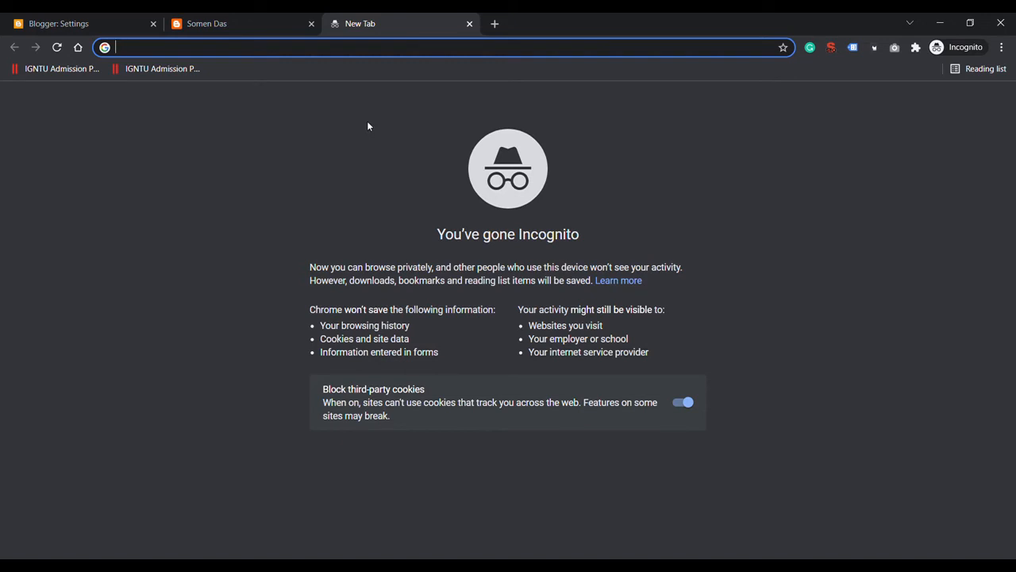
pyautogui.write('code ')
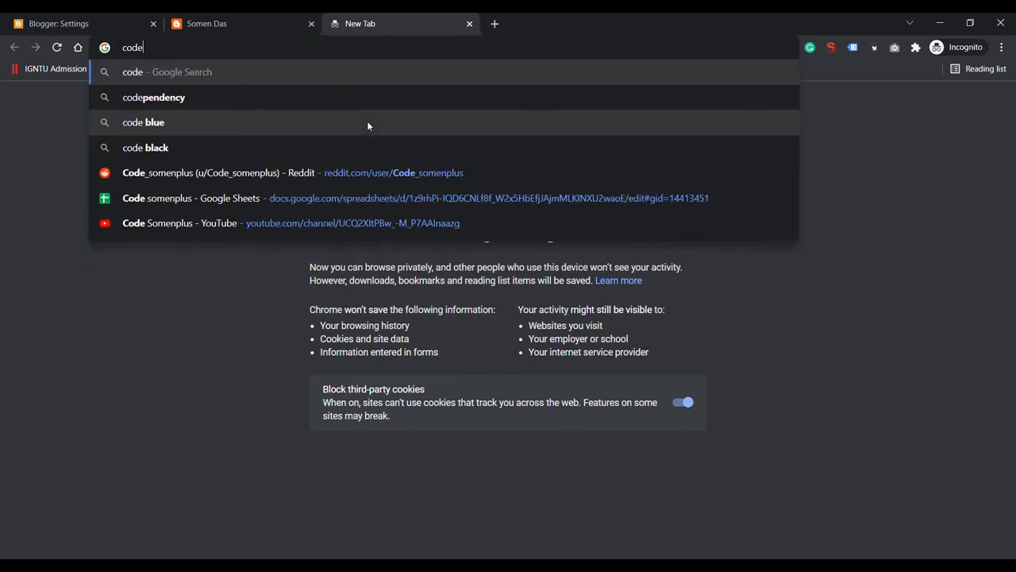
pyautogui.write('some')
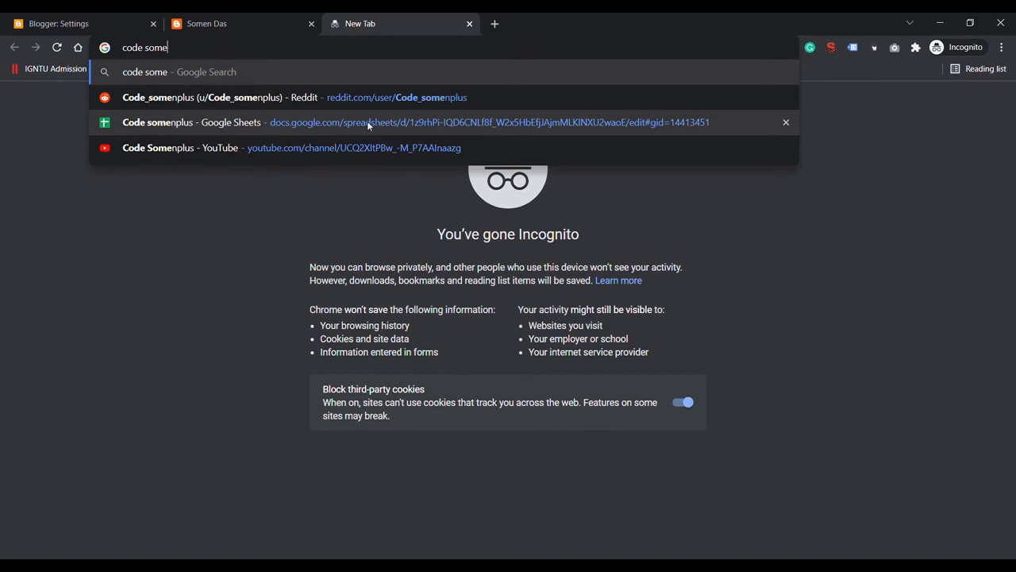
pyautogui.write('nplus')
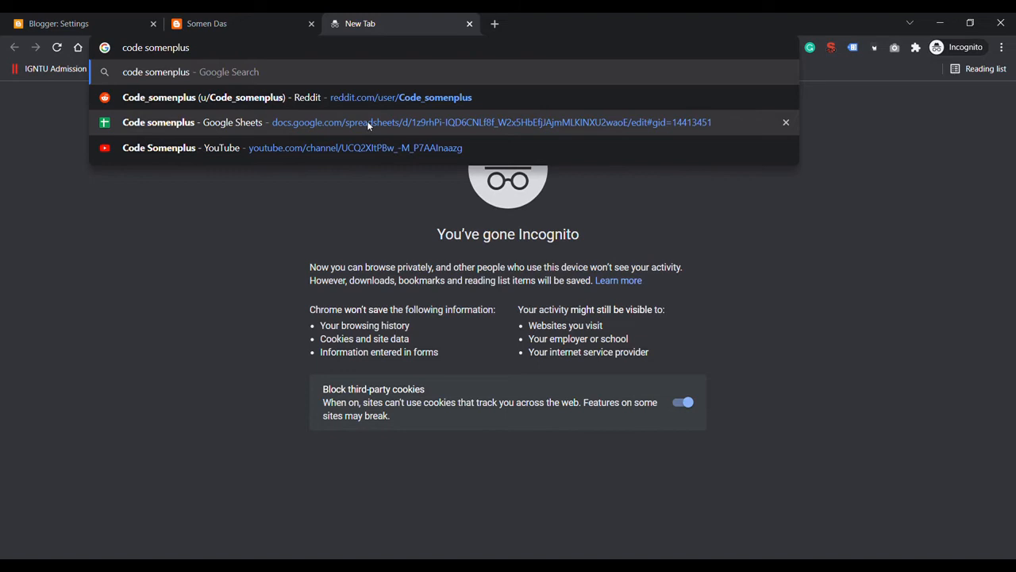
pyautogui.press('Return')
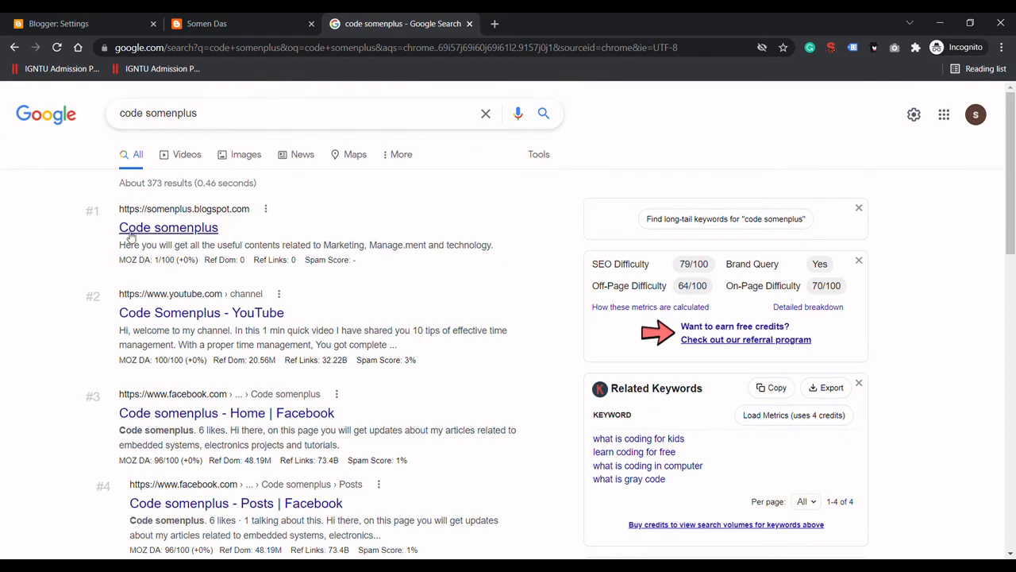
pyautogui.moveTo(117, 251); pyautogui.dragTo(508, 248)
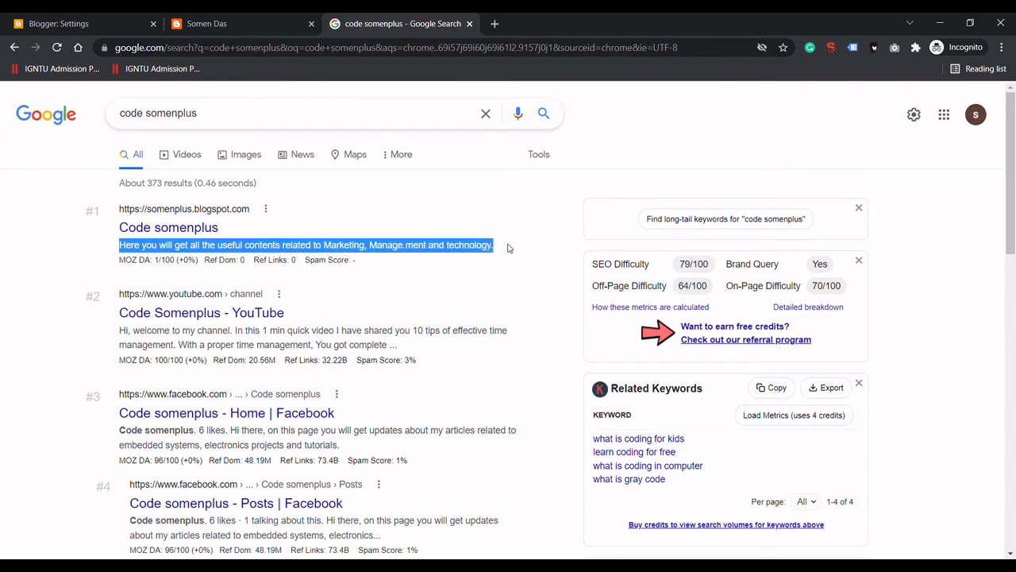
pyautogui.moveTo(114, 333); pyautogui.dragTo(434, 351)
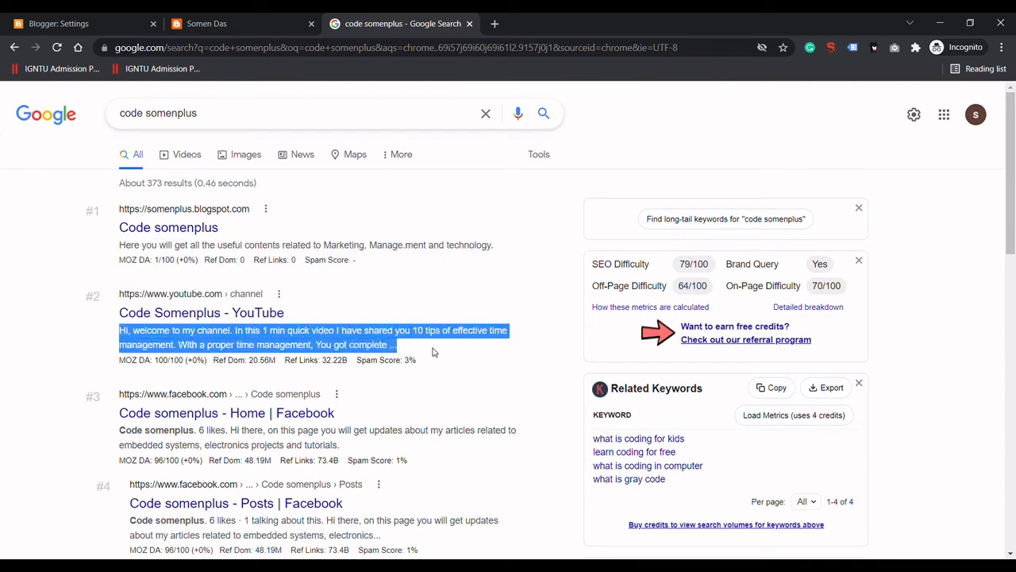
pyautogui.click(238, 23)
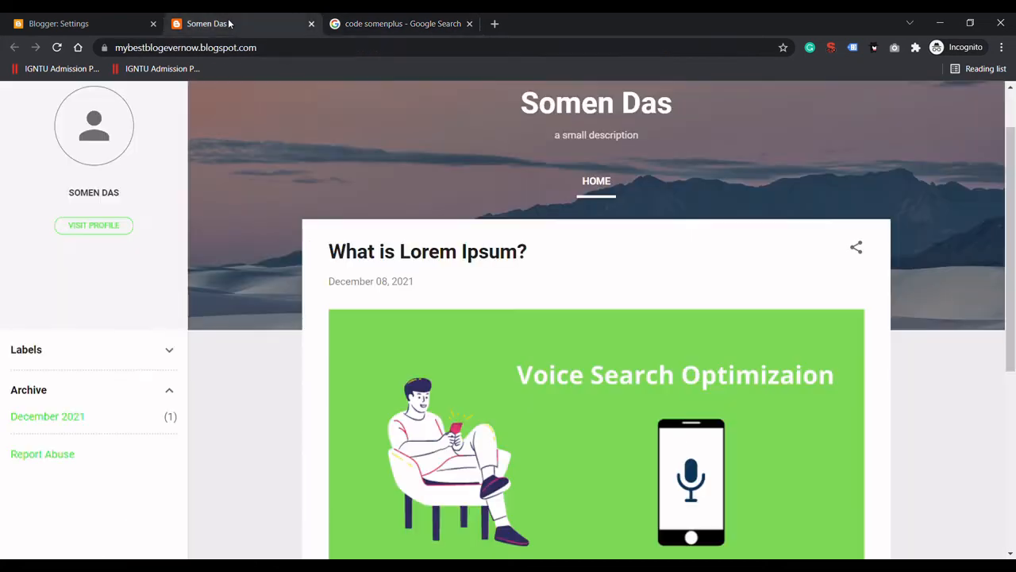
pyautogui.click(469, 24)
pyautogui.click(143, 25)
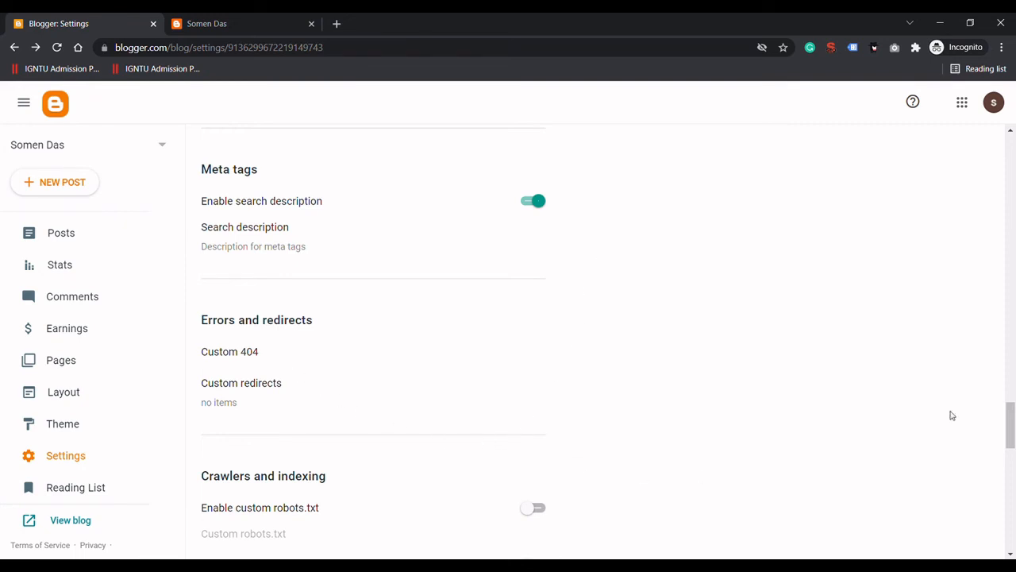
# - Enable custom robots.txt and custom robots header tags in the crawlers and indexing section
pyautogui.moveTo(1014, 429); pyautogui.dragTo(984, 434)
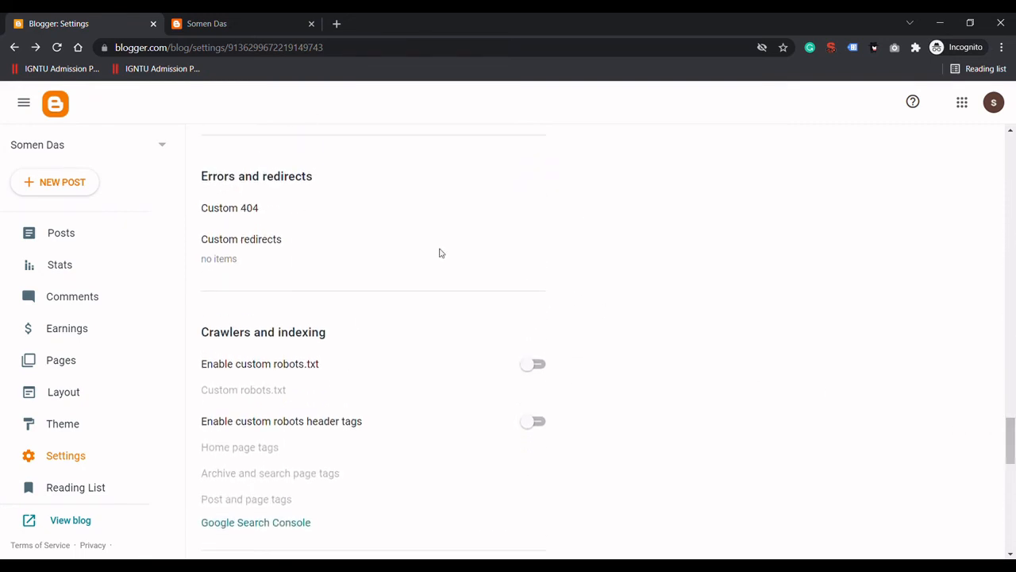
pyautogui.click(532, 365)
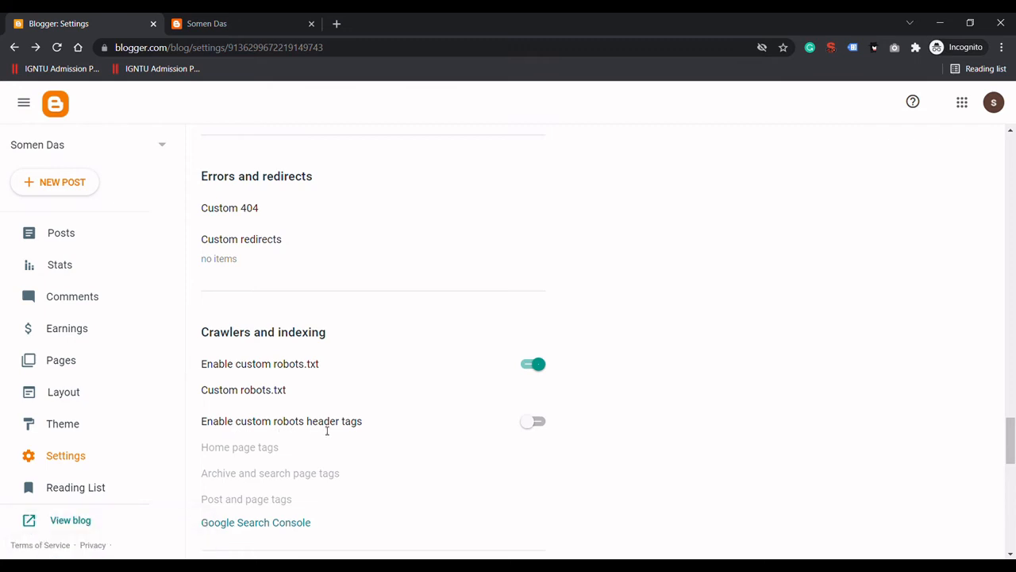
pyautogui.click(543, 422)
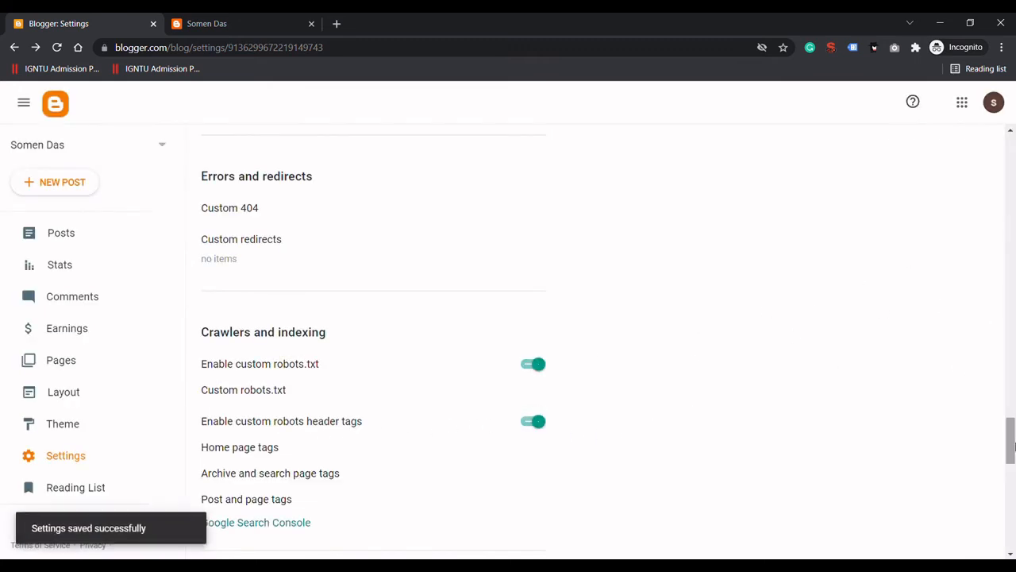
# - Review the site feed and general settings, view the published blog, and return to the settings
pyautogui.moveTo(1011, 441); pyautogui.dragTo(1013, 535)
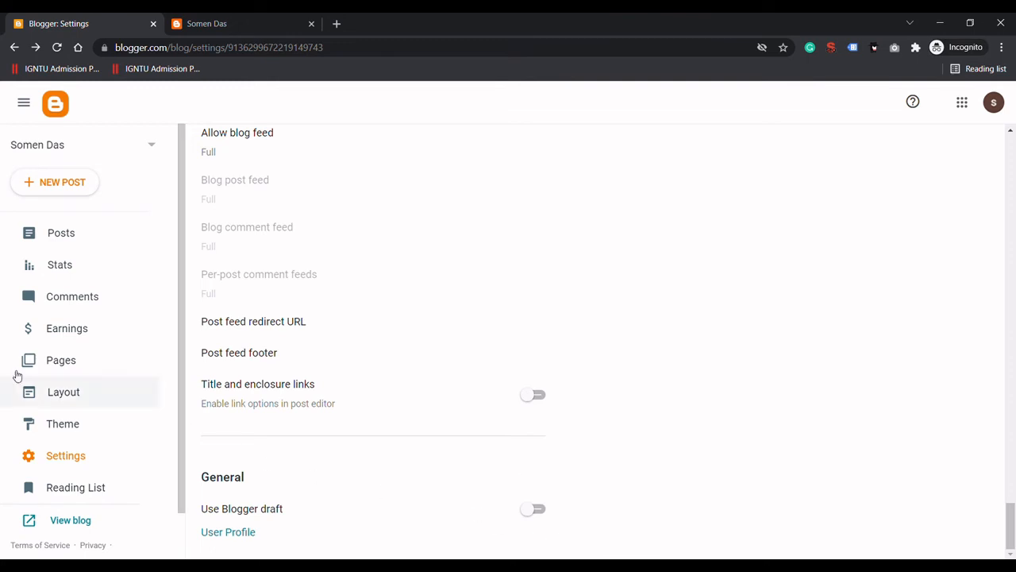
pyautogui.moveTo(1012, 535)
pyautogui.mouseDown()
pyautogui.moveTo(1012, 447)
pyautogui.moveTo(1012, 540)
pyautogui.mouseUp()
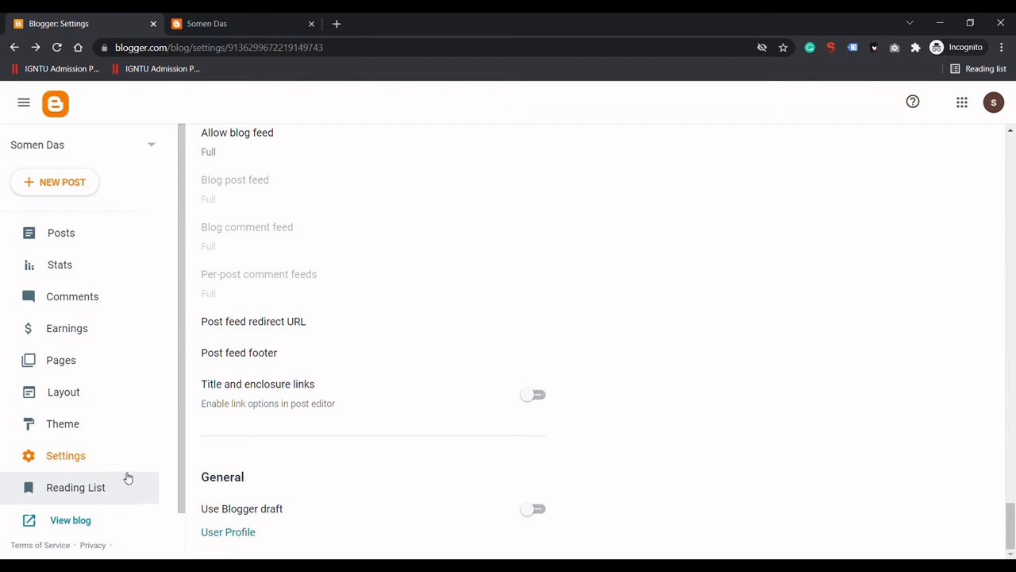
pyautogui.click(220, 19)
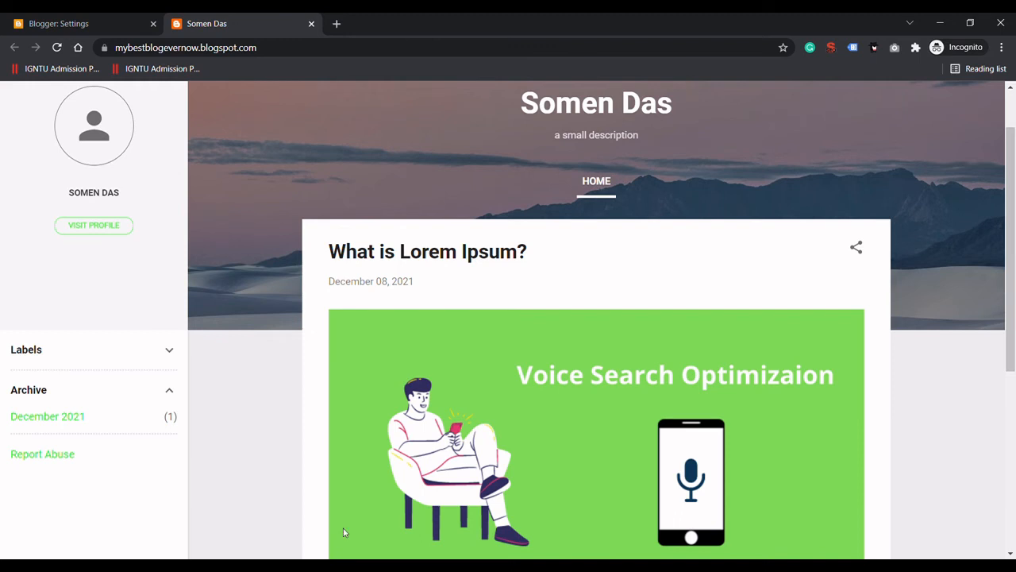
pyautogui.hotkey('ctrl', 'Tab')
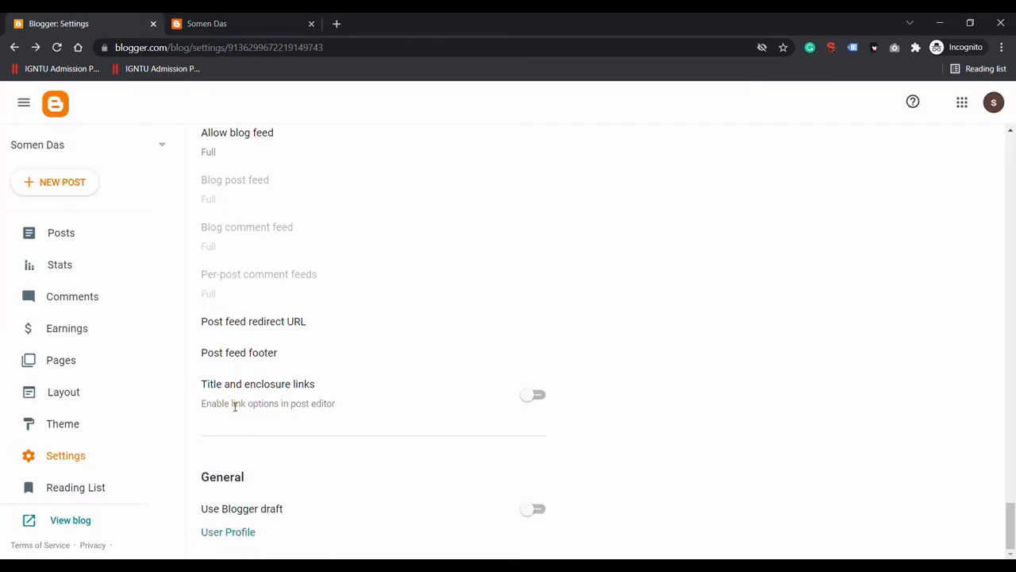
# - Add the Contact Us page to the Pages gadget under Page List (Top) in the blog layout and save the gadget
pyautogui.click(83, 393)
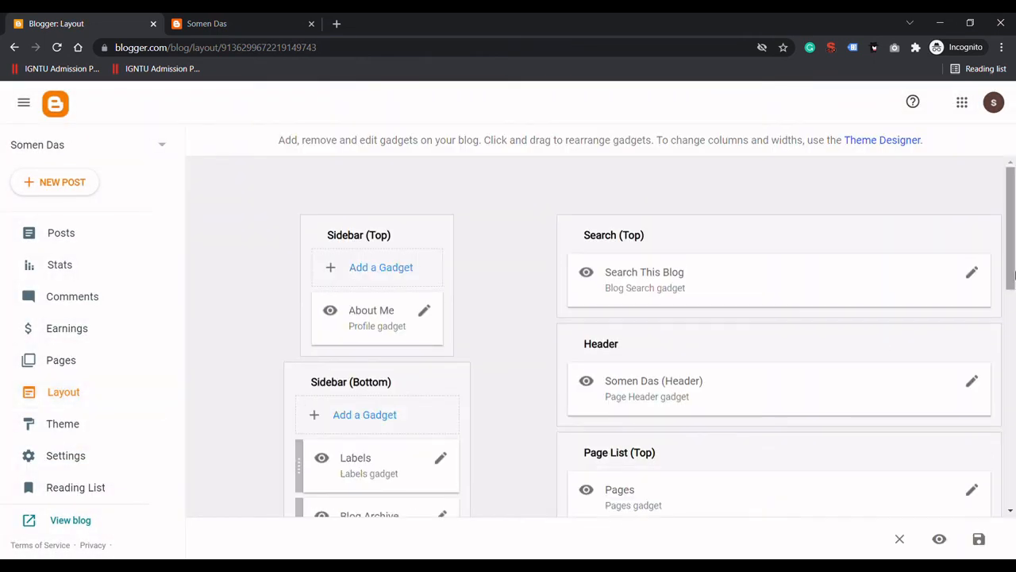
pyautogui.moveTo(1013, 238); pyautogui.dragTo(1012, 308)
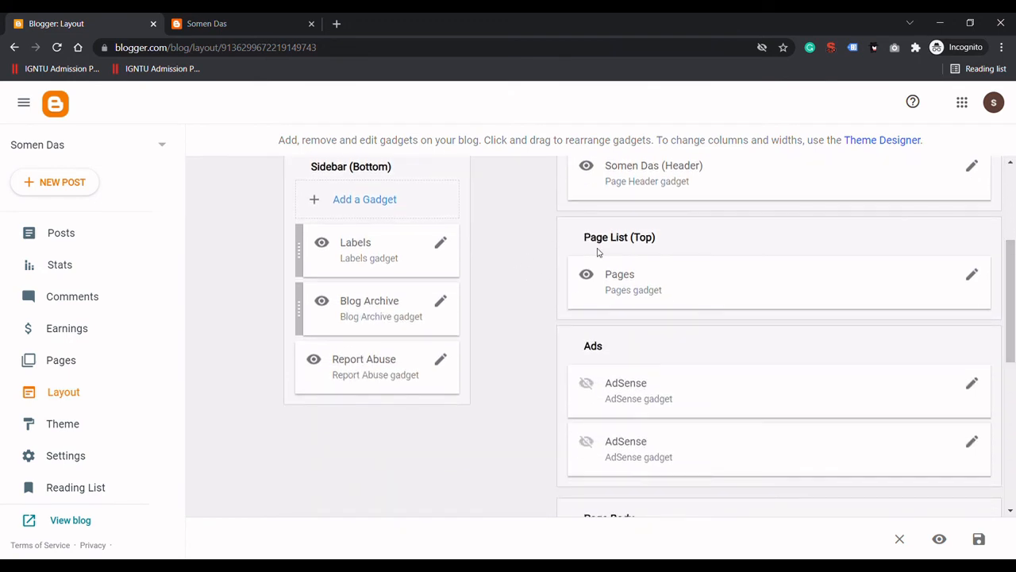
pyautogui.click(972, 278)
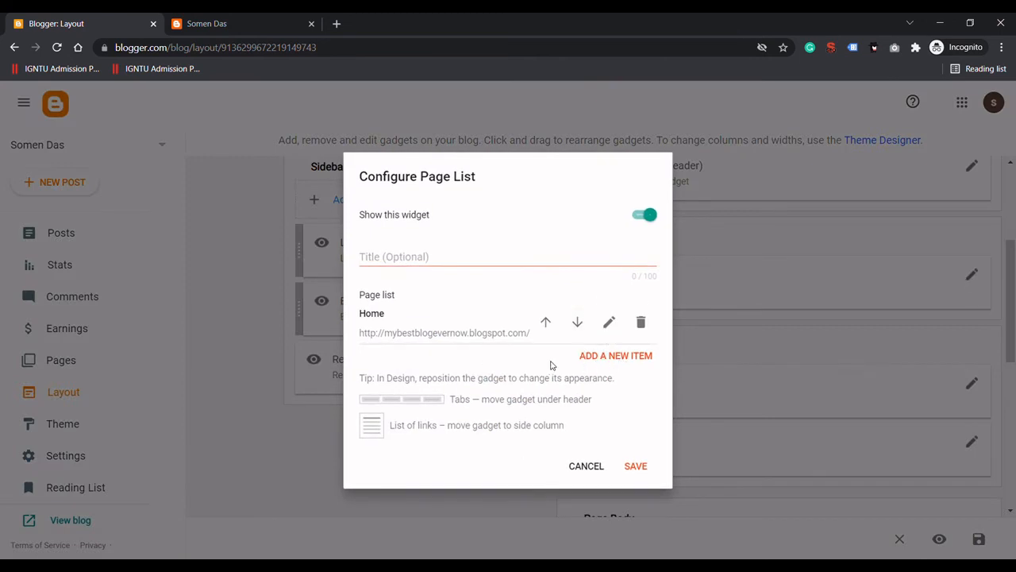
pyautogui.click(609, 358)
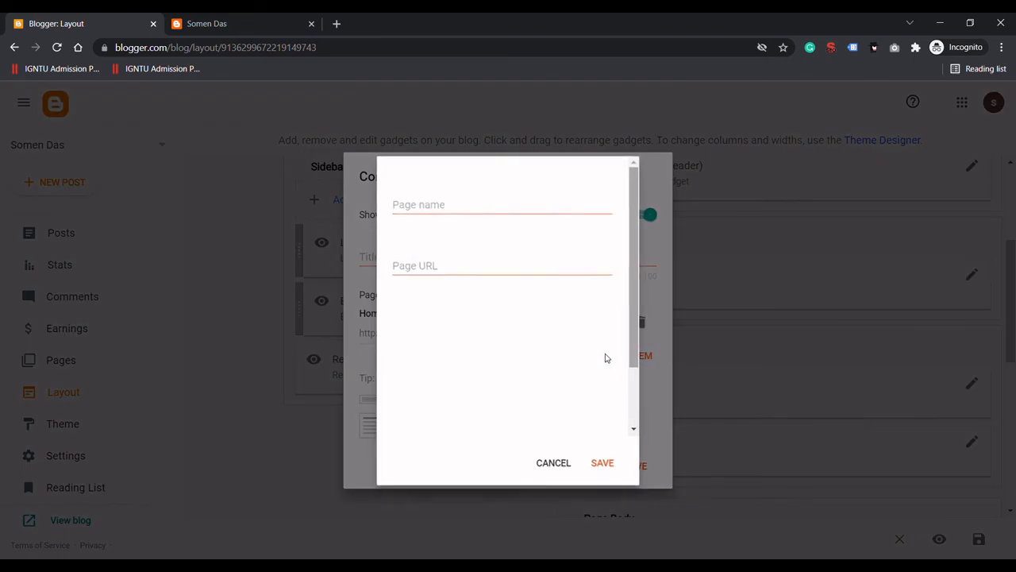
pyautogui.click(467, 210)
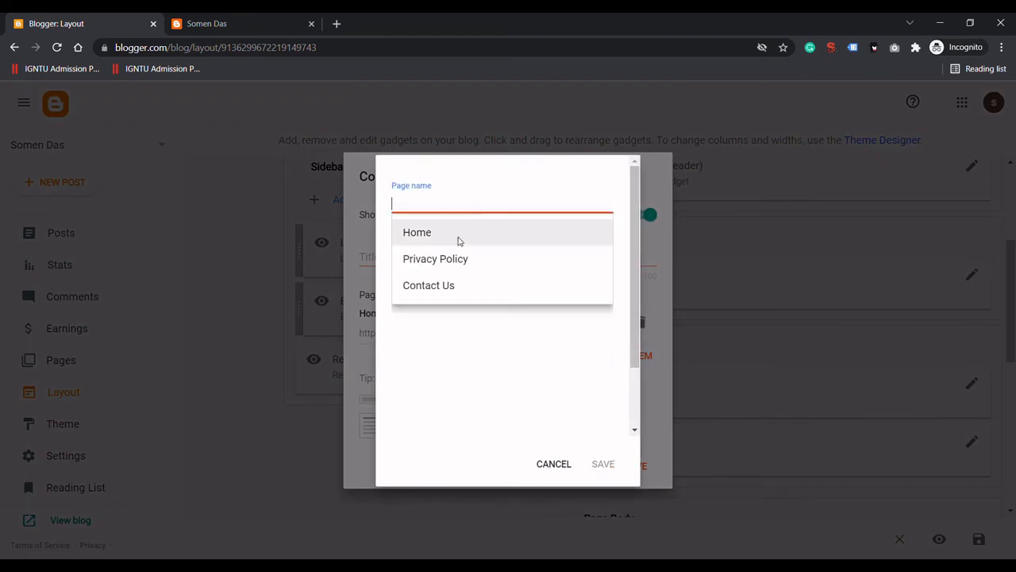
pyautogui.click(424, 293)
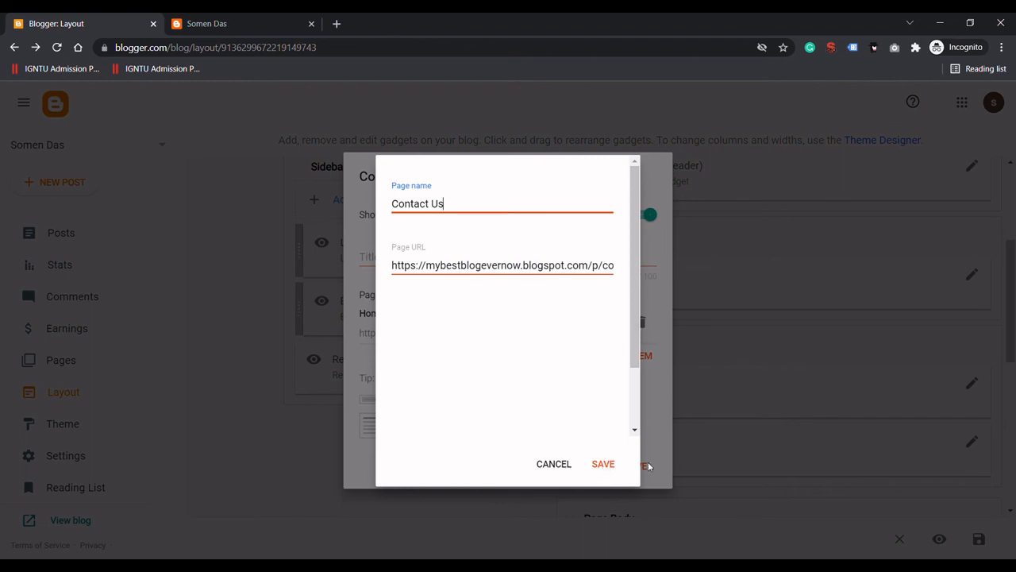
pyautogui.click(602, 466)
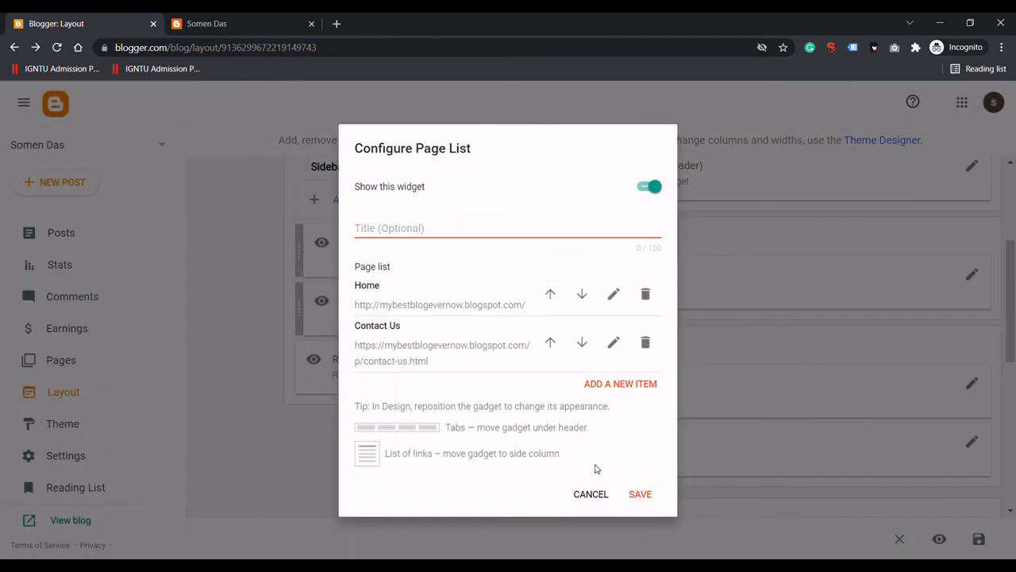
pyautogui.click(640, 495)
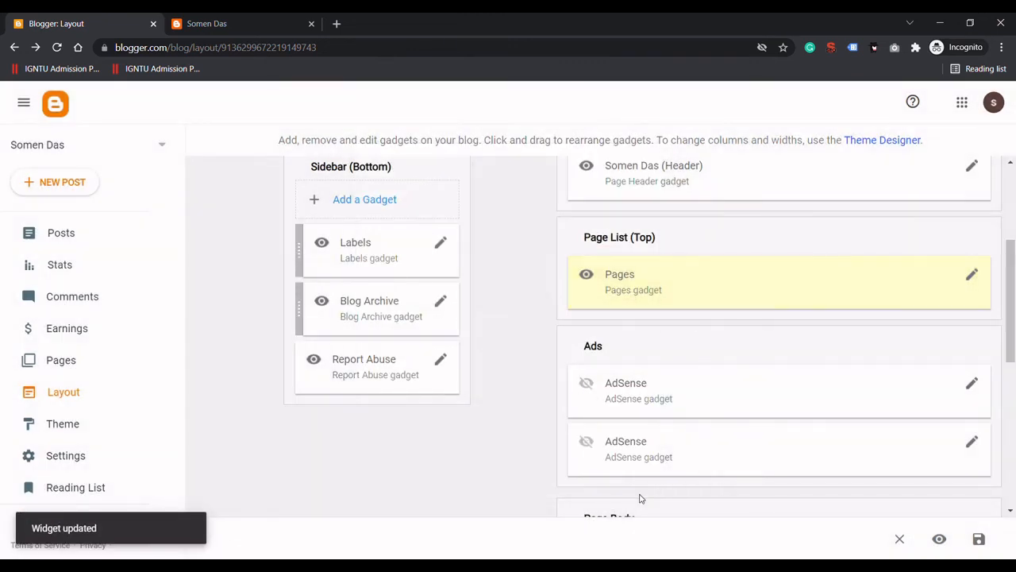
# - Reload the published blog, check its navigation menu for the Contact Us link, and return to the layout
pyautogui.click(230, 24)
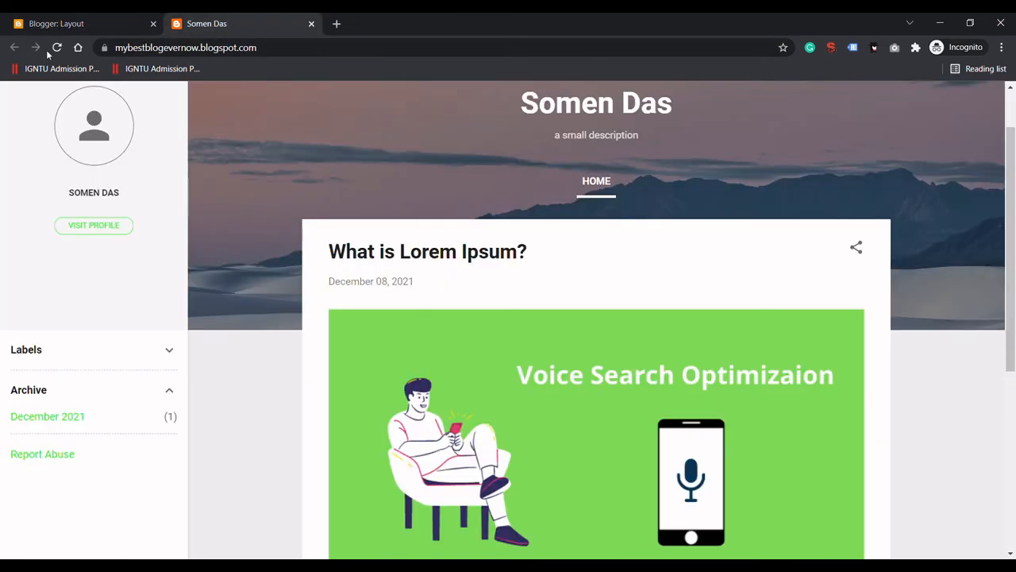
pyautogui.click(57, 49)
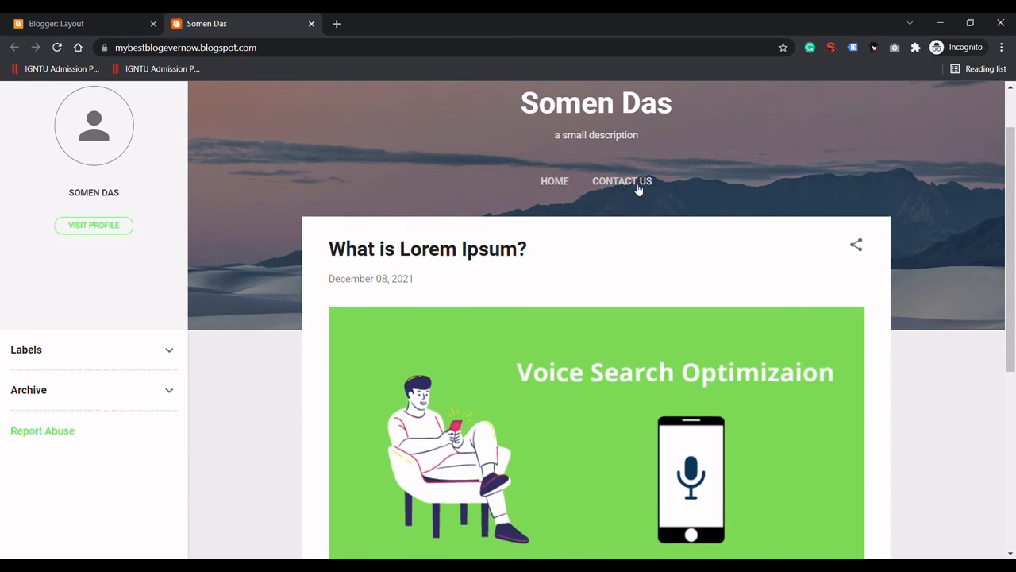
pyautogui.click(79, 24)
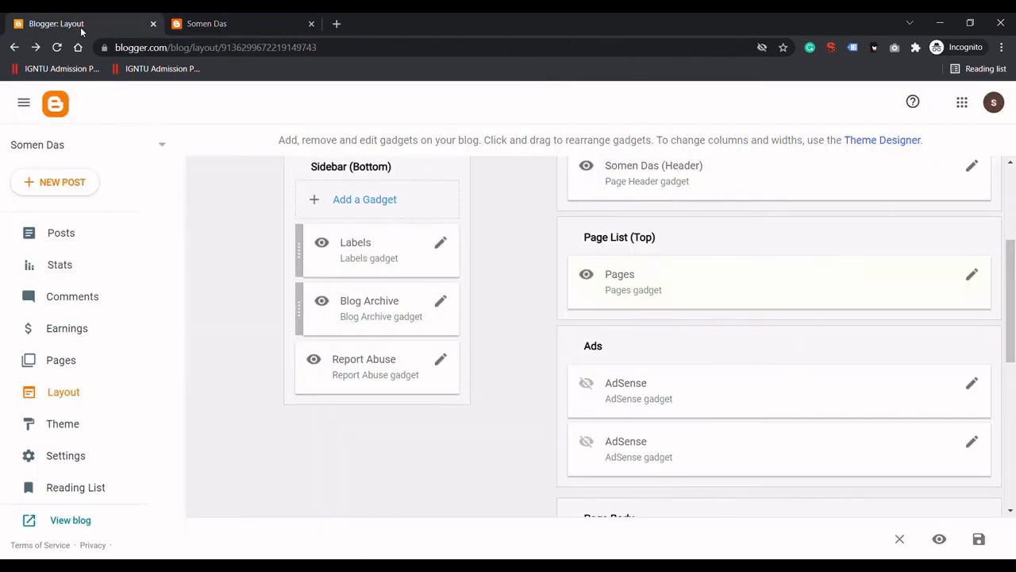
# - Add the Privacy Policy page to the Pages gadget's page list and save the gadget
pyautogui.click(972, 275)
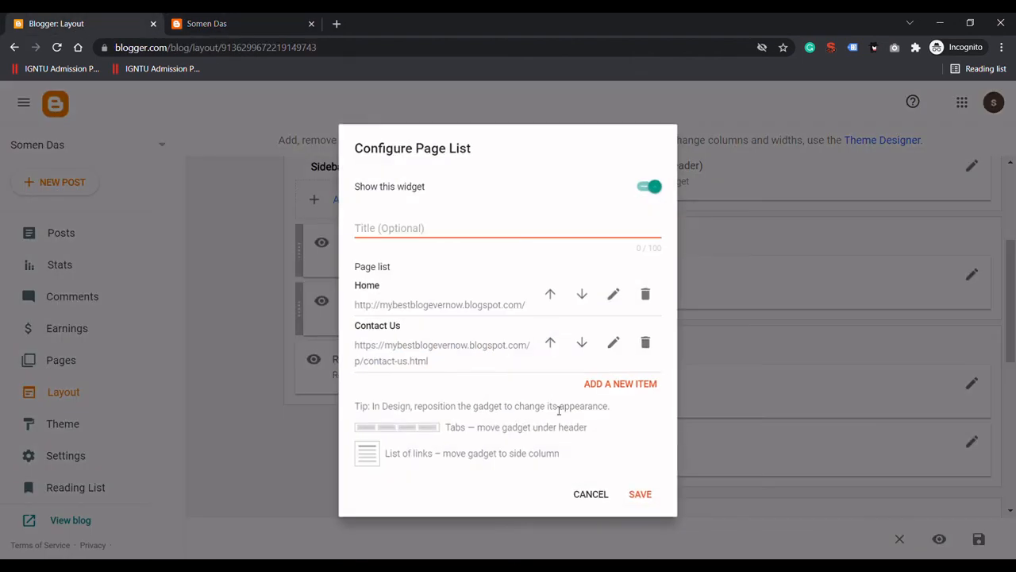
pyautogui.click(647, 386)
pyautogui.click(460, 206)
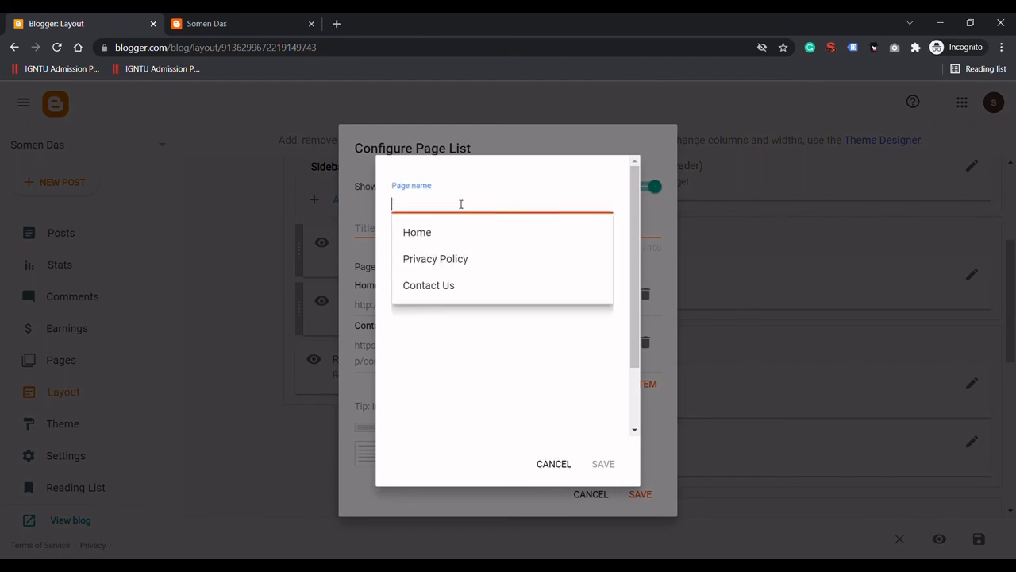
pyautogui.click(422, 260)
pyautogui.click(603, 464)
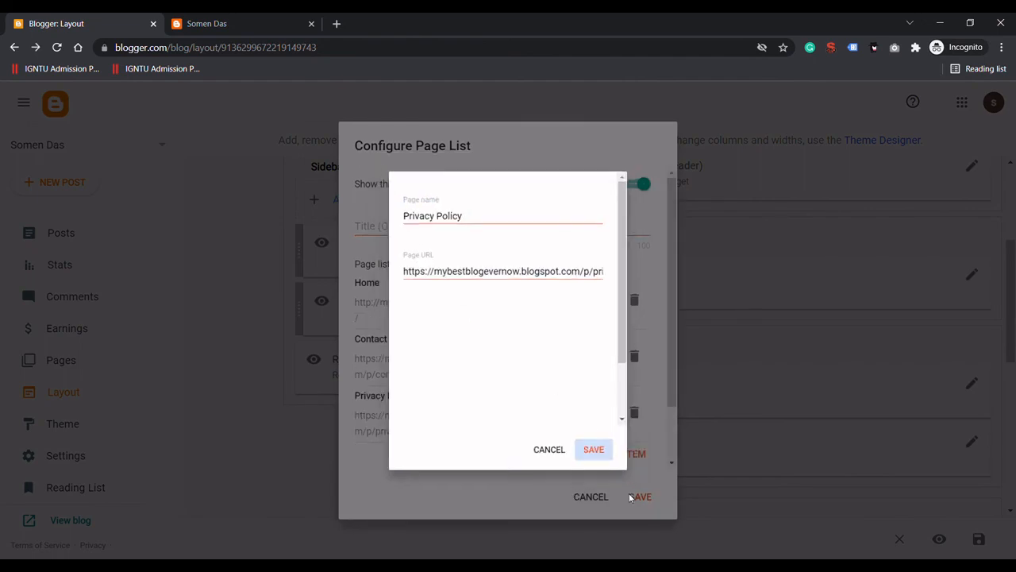
pyautogui.click(641, 497)
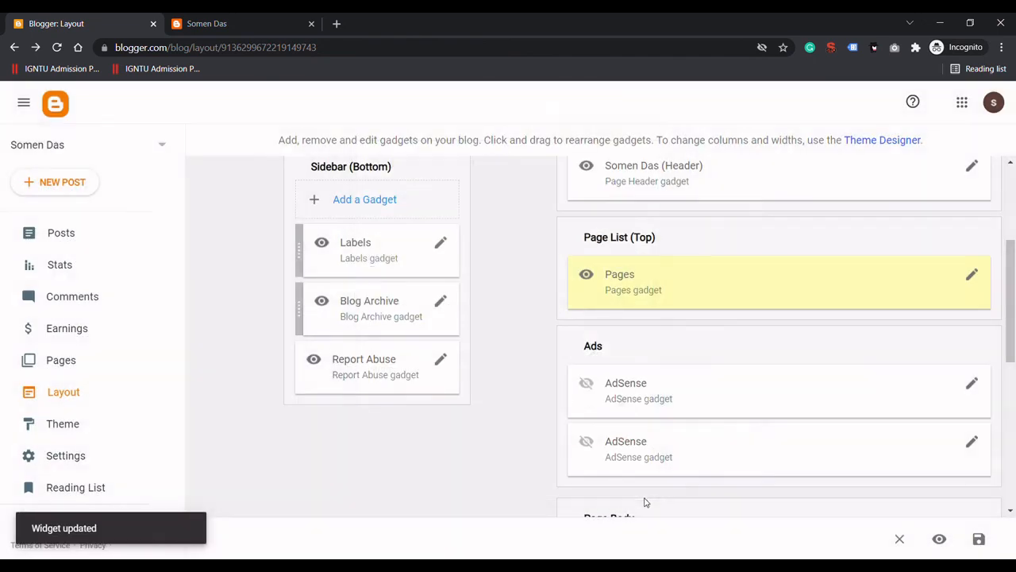
# - Reload the published blog and examine the Contact Us, Privacy Policy and Home pages through its navigation menu
pyautogui.click(227, 27)
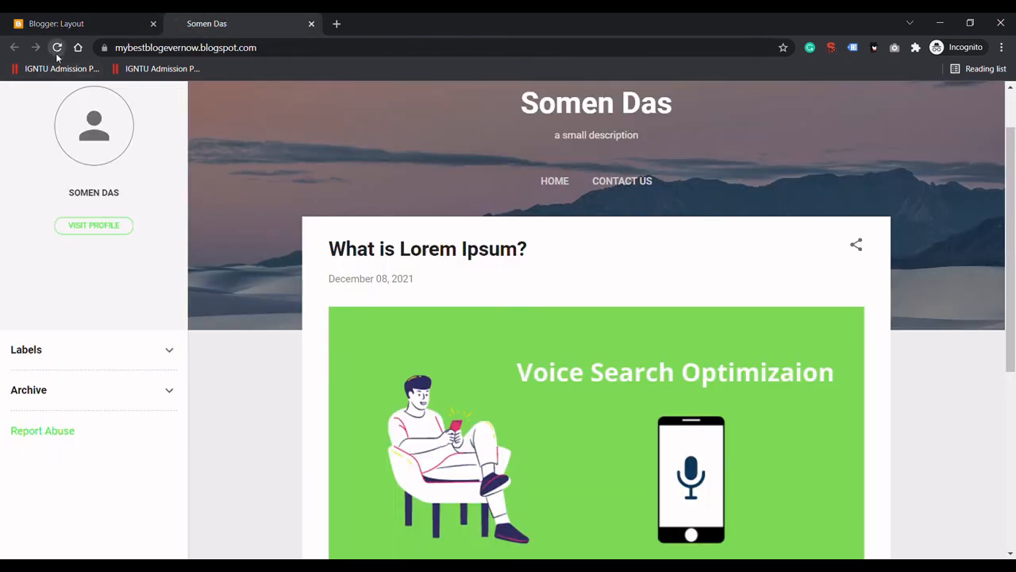
pyautogui.click(57, 46)
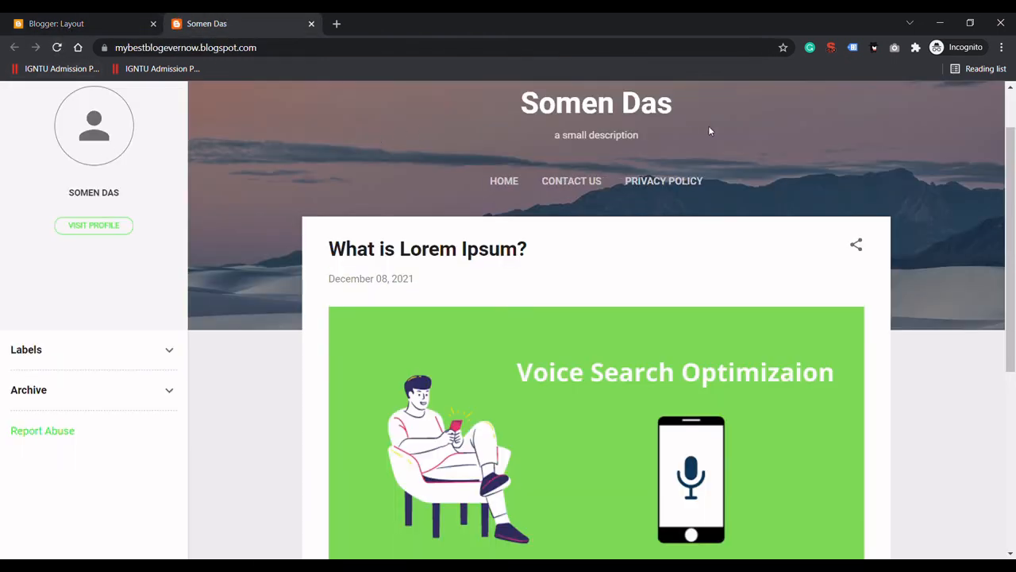
pyautogui.click(575, 186)
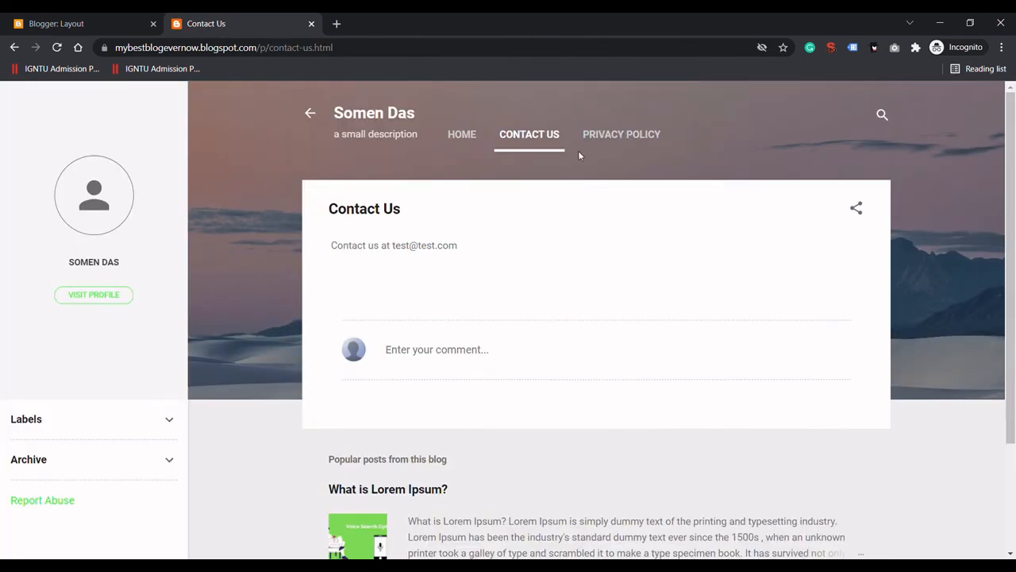
pyautogui.click(609, 136)
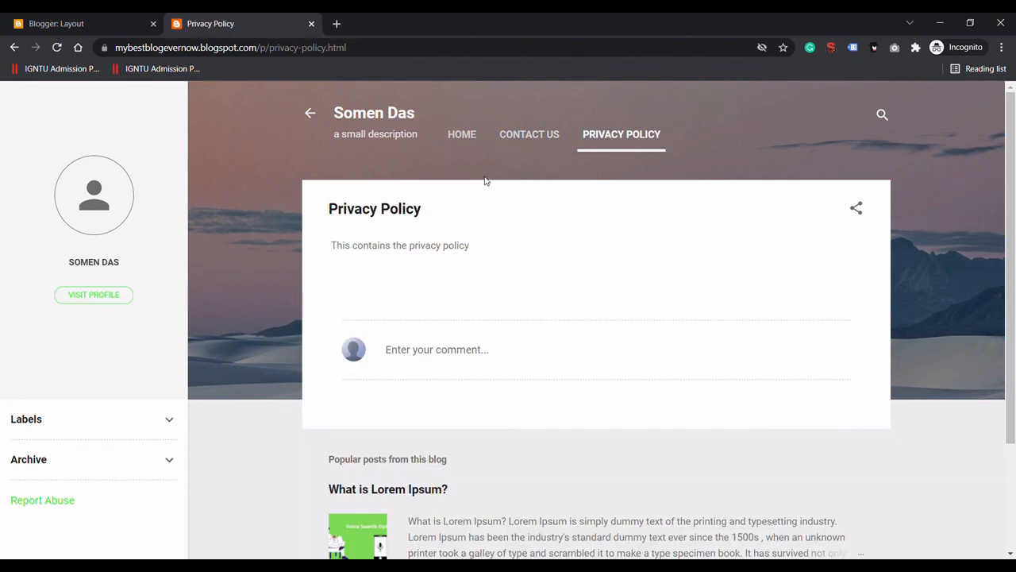
pyautogui.click(467, 138)
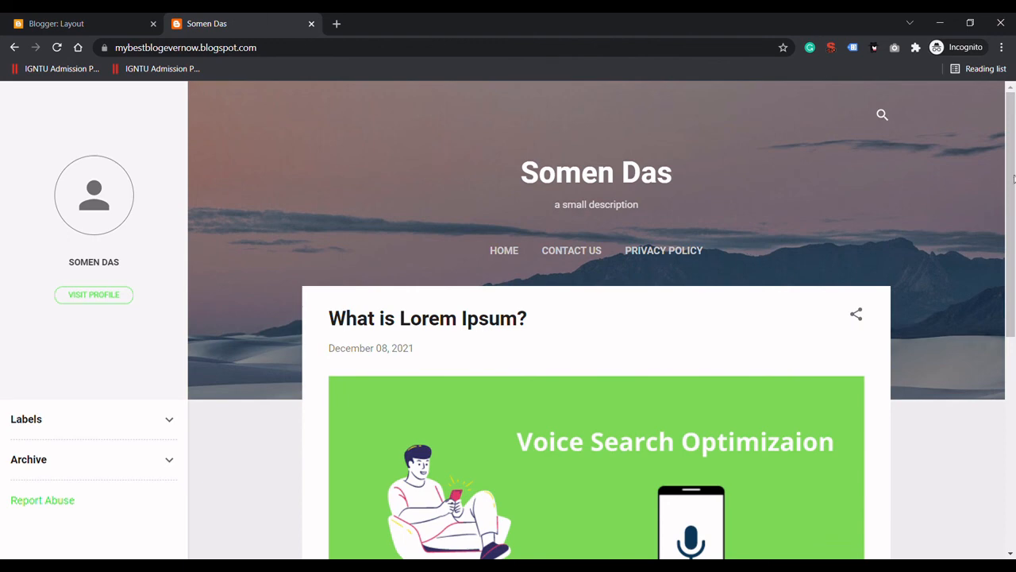
pyautogui.scroll(-3, 666, 249)
pyautogui.scroll(3, 645, 249)
pyautogui.click(501, 253)
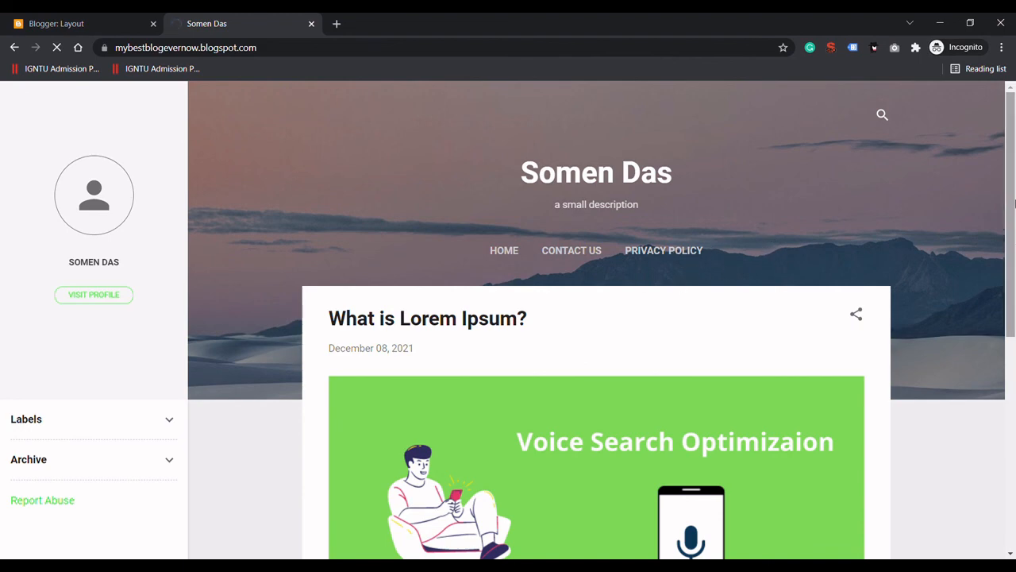
pyautogui.moveTo(1014, 204)
pyautogui.mouseDown()
pyautogui.moveTo(1015, 285)
pyautogui.moveTo(1013, 195)
pyautogui.mouseUp()
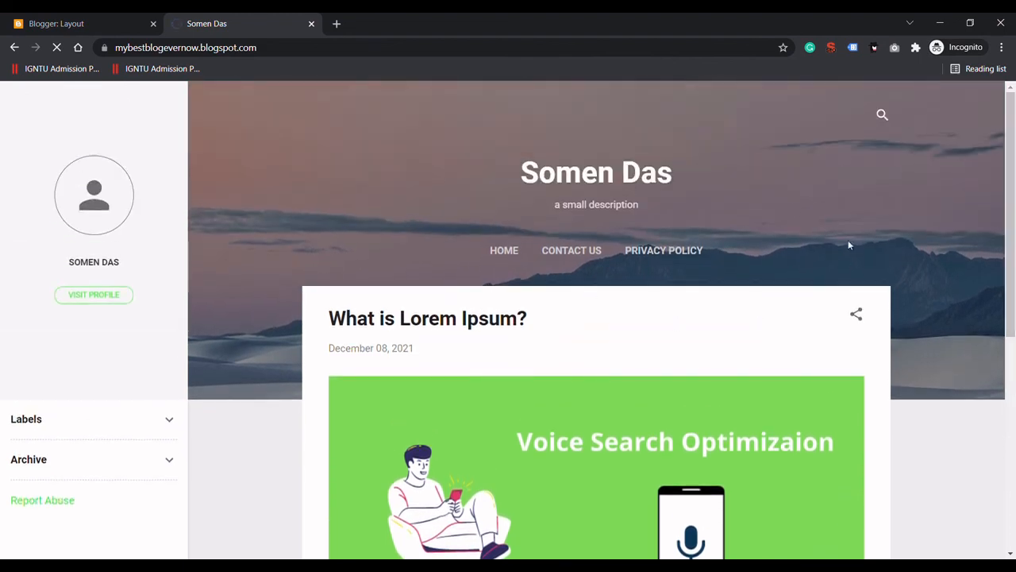